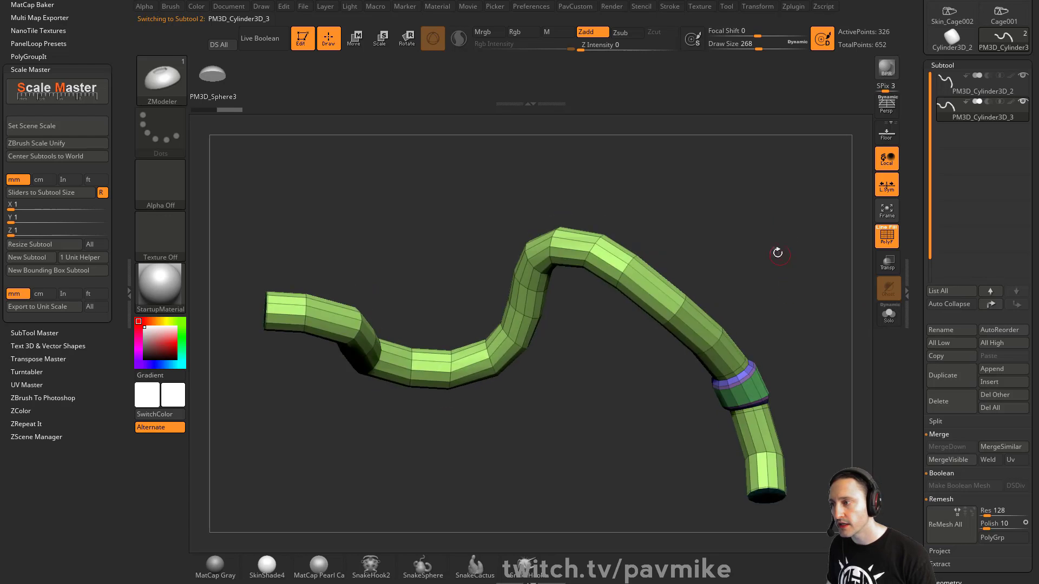
Try marking a lengthwise tube strip with ZModeler Edge PolyGroup, then undo the red strip.
key(space)
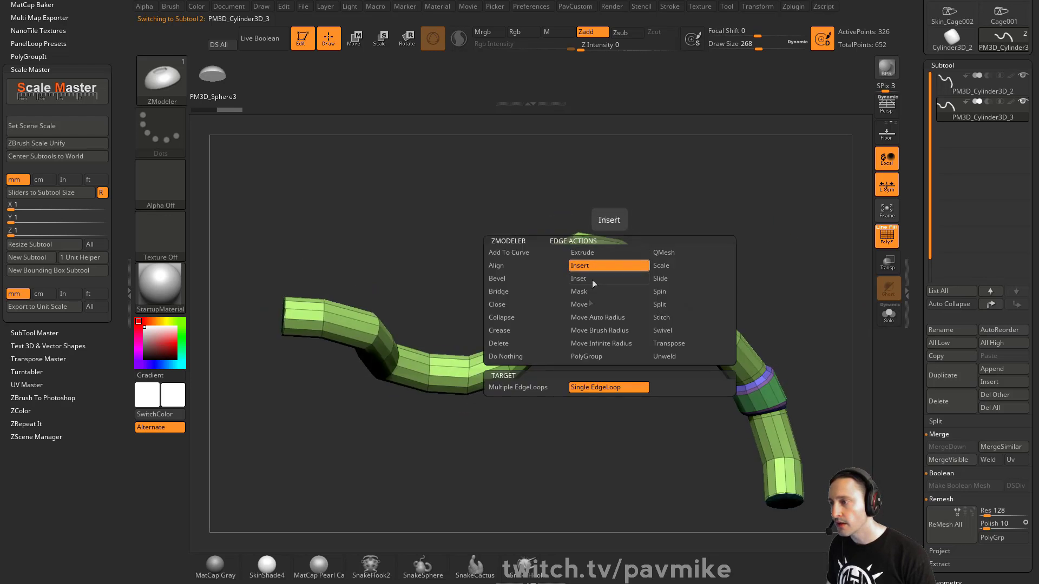
click(580, 359)
click(607, 256)
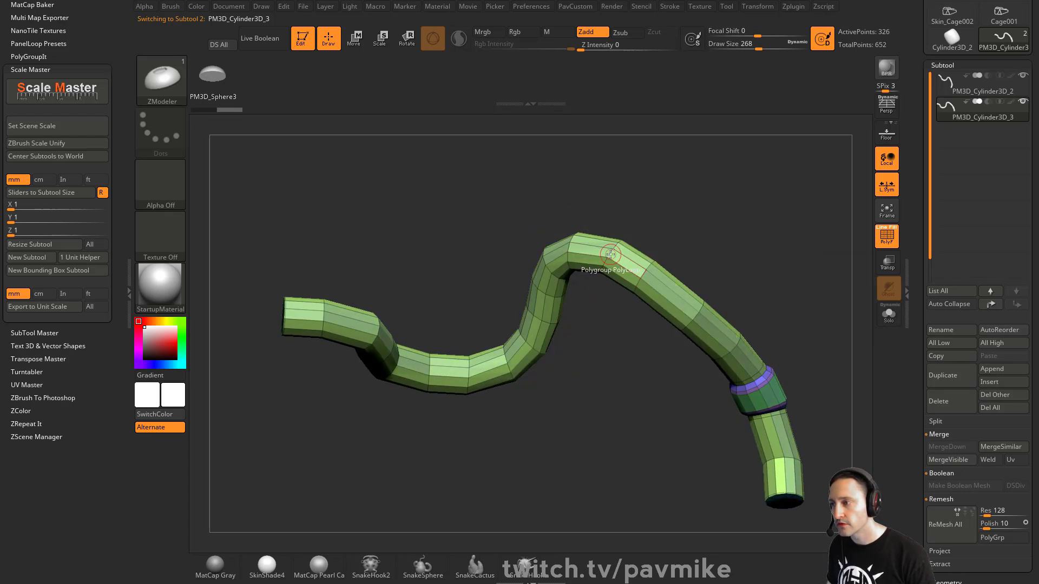
drag(706, 242, 745, 333)
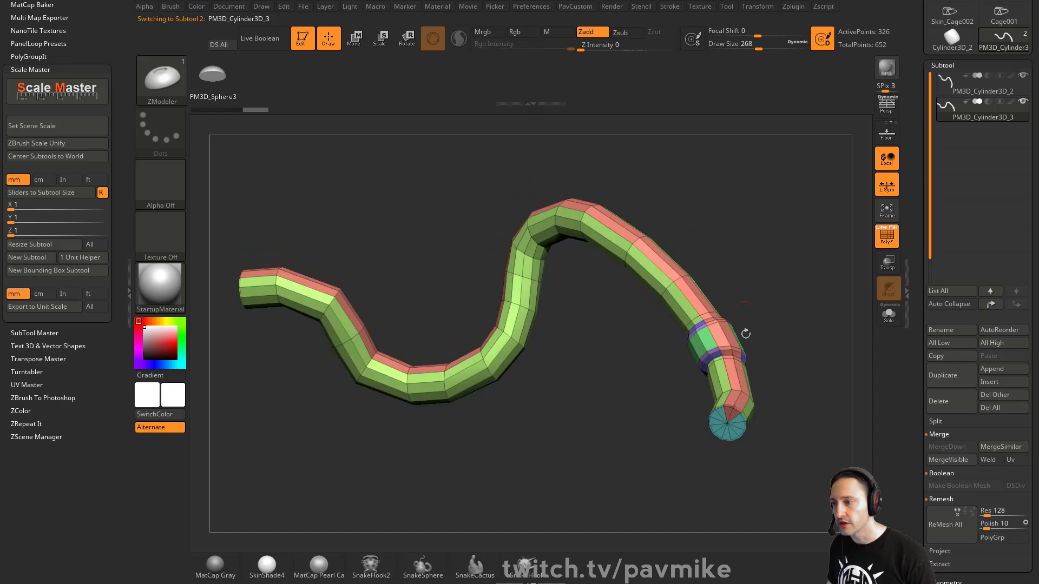
key(ctrl+z)
mouse_move(789, 274)
mouse_down()
mouse_move(815, 304)
mouse_move(770, 259)
mouse_up()
Revert the collar's separate polygroups, delete the hidden geometry, and frame the tube.
key(2)
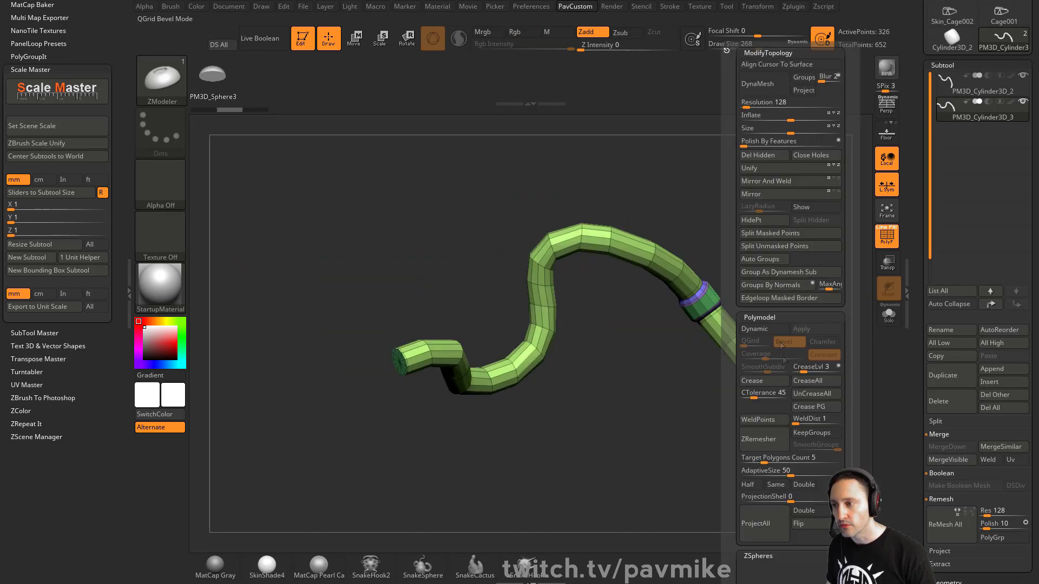
key(ctrl+z)
drag(658, 275, 731, 291)
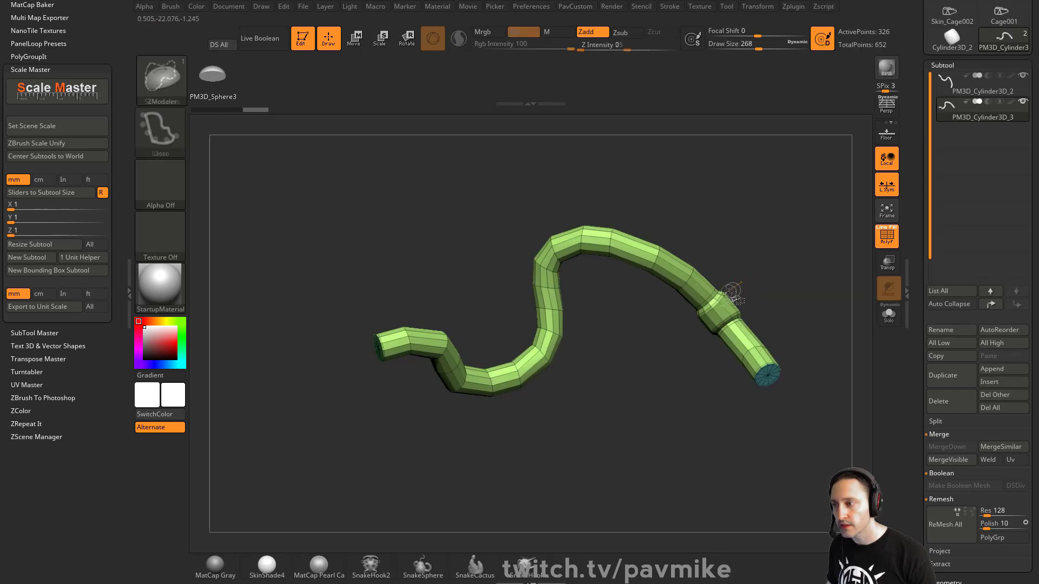
key(ctrl+shift)
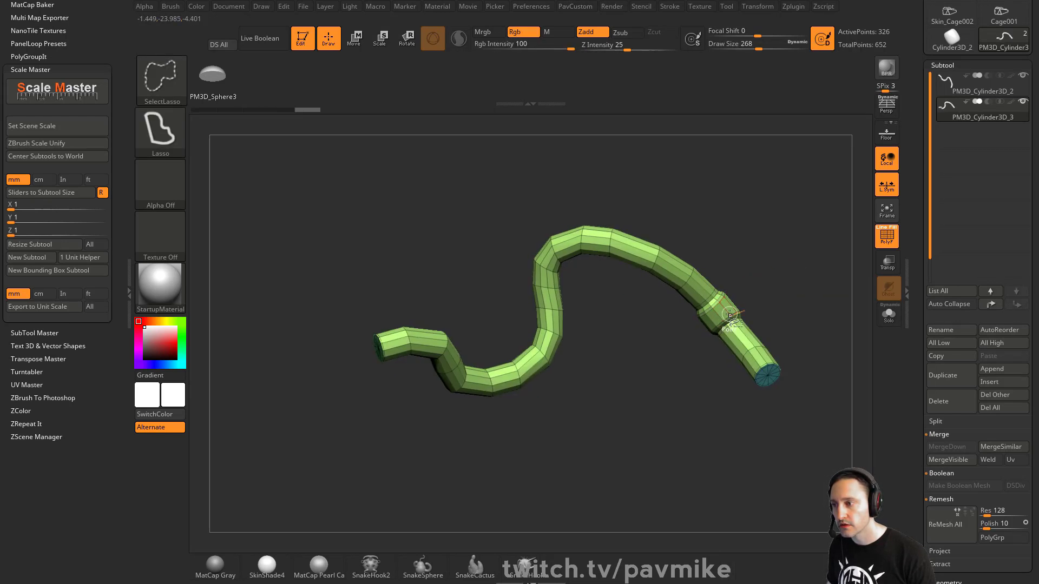
key(2)
click(775, 156)
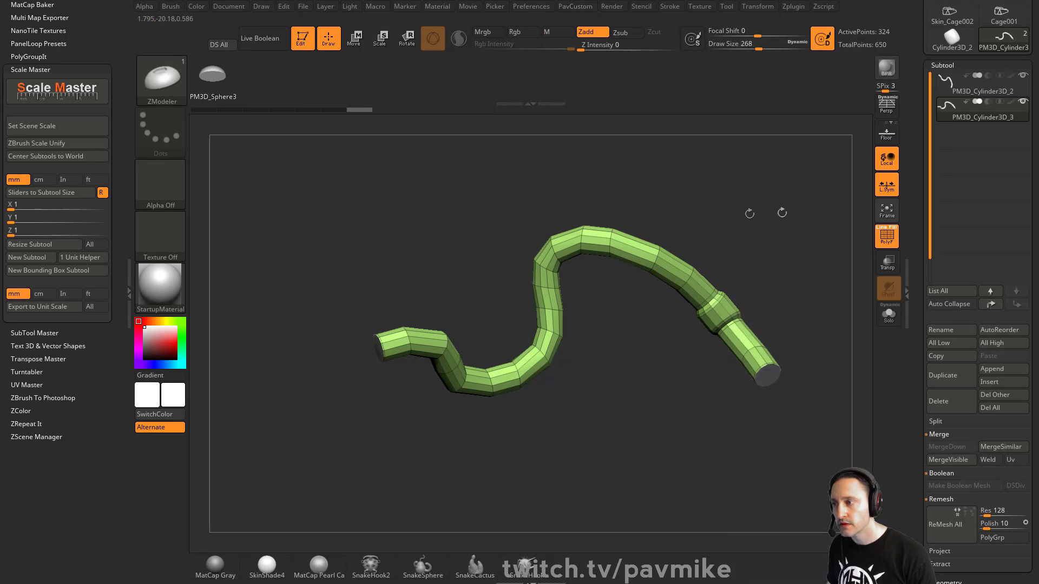
alt+drag(757, 213, 821, 189)
key(f)
key(f)
Mark two neighbouring lengthwise loops as purple and cyan polygroups, then hide the green part.
drag(675, 370, 651, 275)
key(space)
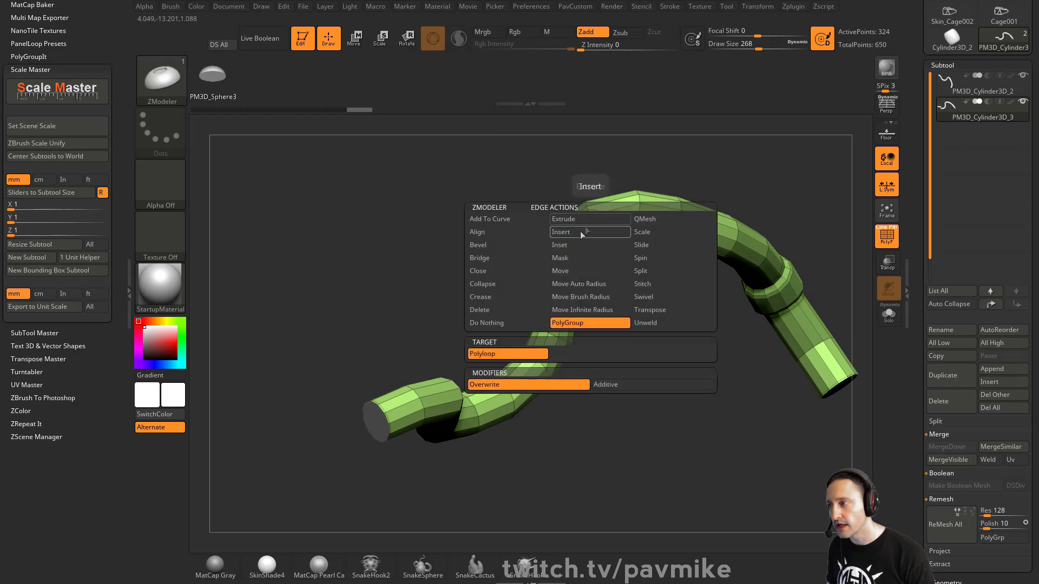
click(590, 222)
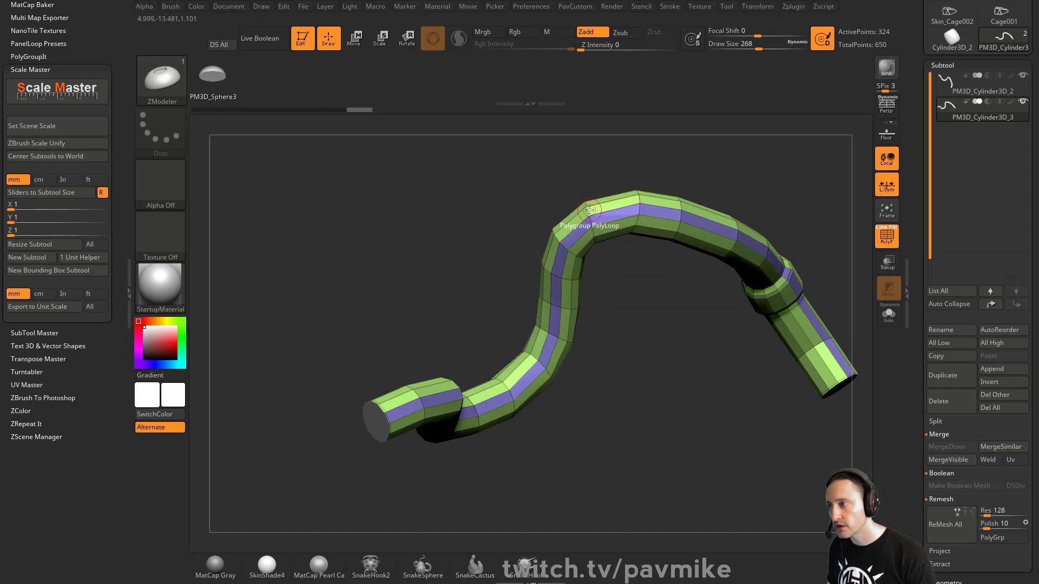
click(589, 211)
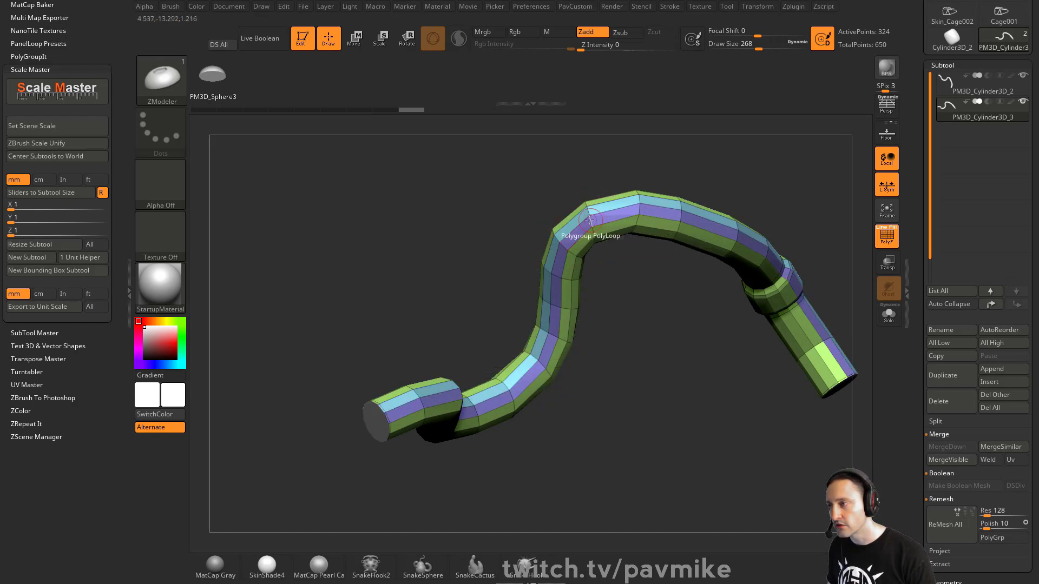
ctrl+shift+double_click(615, 225)
Delete the hidden green geometry with Del Hidden, leaving only the strip.
key(1)
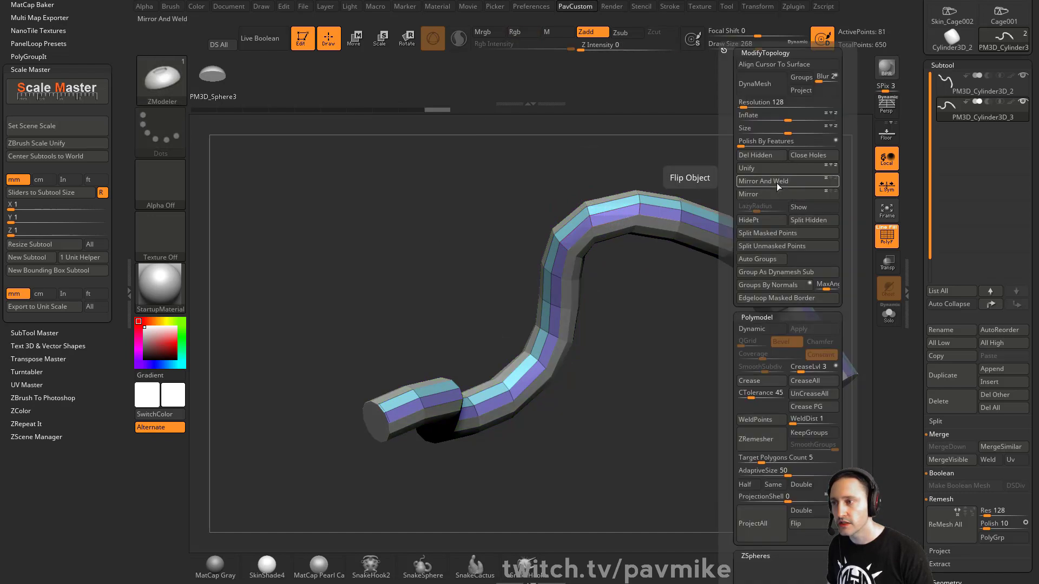
key(1)
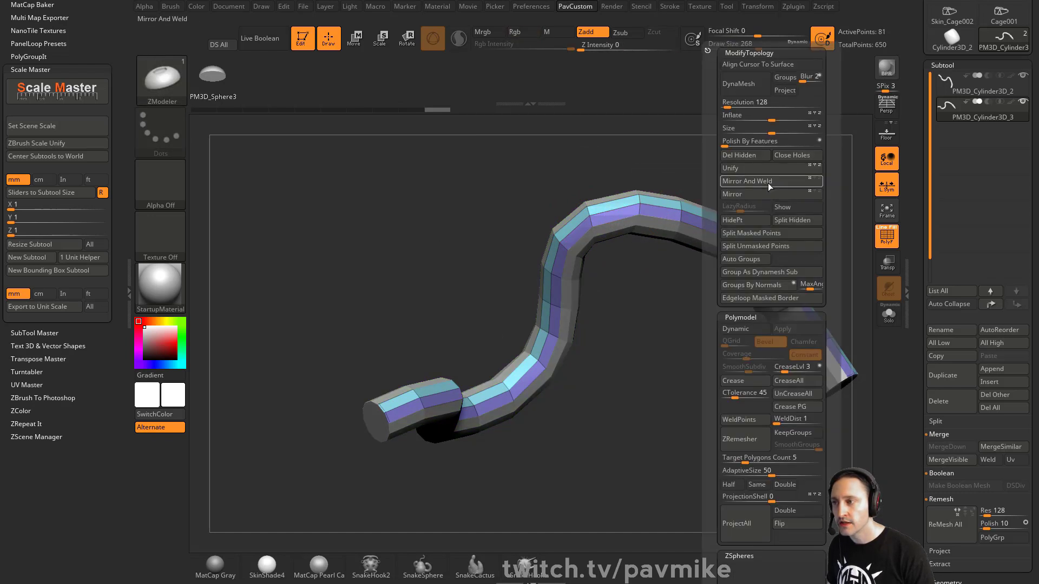
click(745, 155)
Run Frame Mesh with only Polygroups enabled to build curves along the strip's edges.
drag(17, 14, 49, 211)
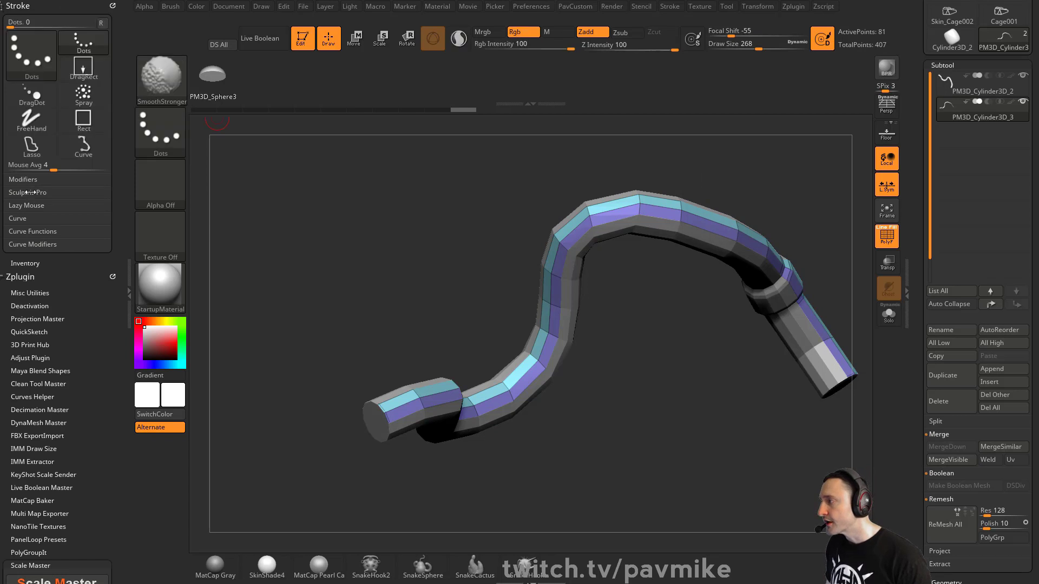
shift+click(53, 219)
click(56, 285)
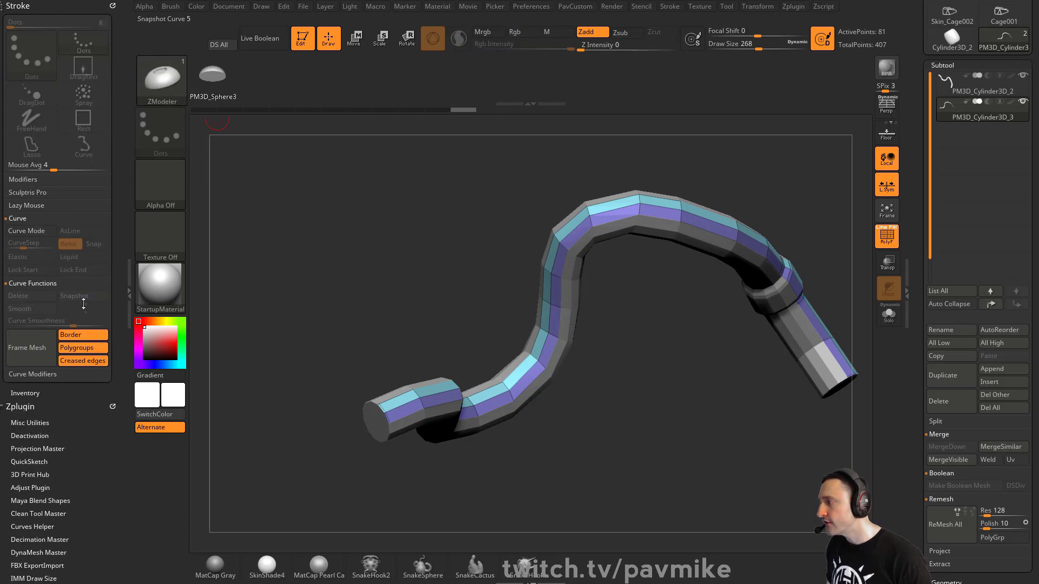
click(83, 360)
click(71, 334)
click(27, 347)
drag(452, 336, 593, 382)
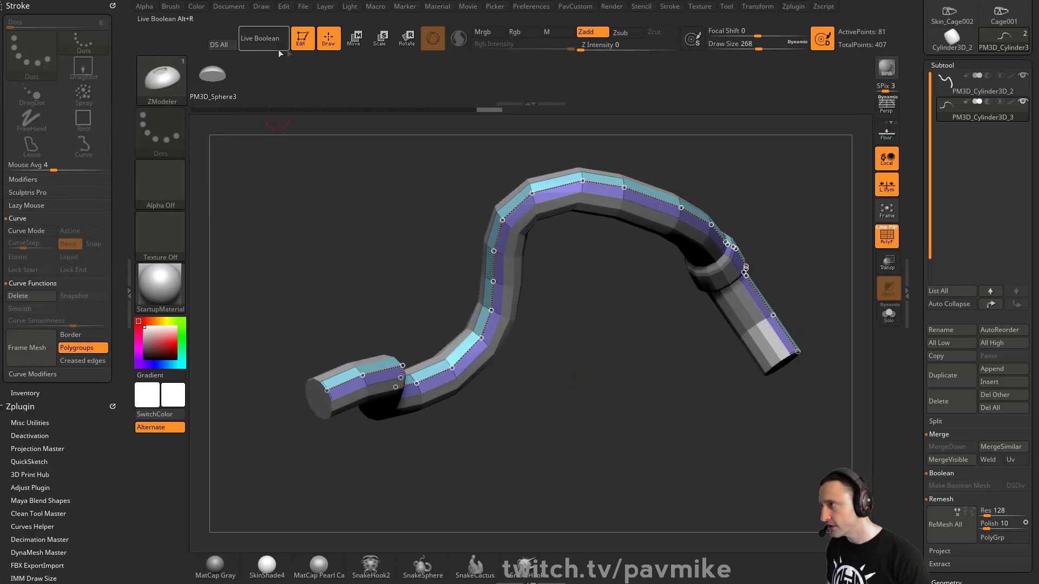
Exit Edit mode and clear the canvas.
click(304, 44)
key(ctrl+n)
drag(916, 216, 918, 373)
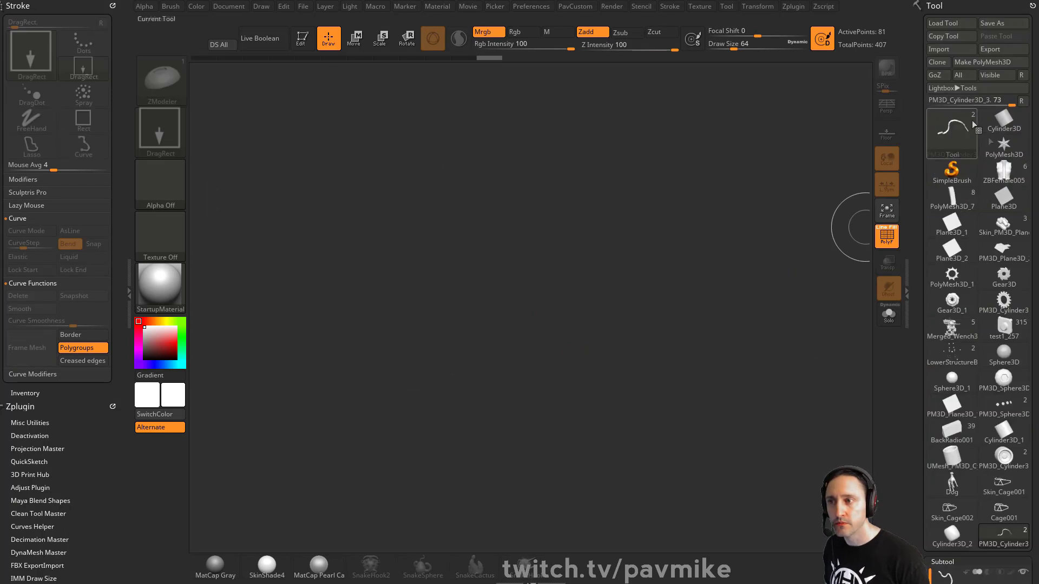
Draw a new Cylinder3D primitive on the canvas and enter Edit mode.
click(1004, 119)
drag(484, 340, 457, 297)
click(295, 38)
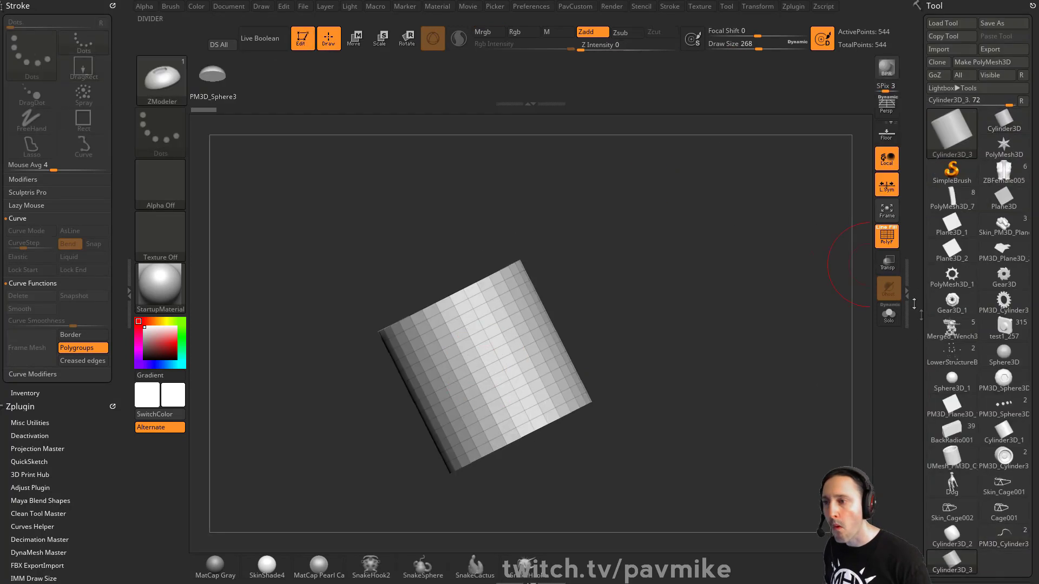
Set Initialize HDivide to 8 and VDivide to 4, then make it a PolyMesh3D.
drag(918, 320, 910, 113)
scroll(939, 104, up, 3)
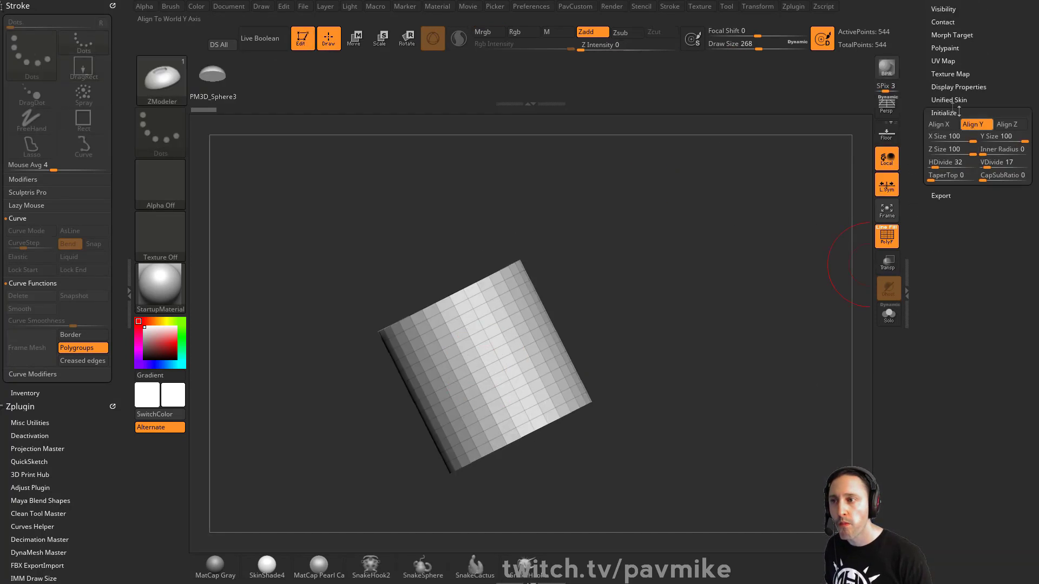
click(943, 165)
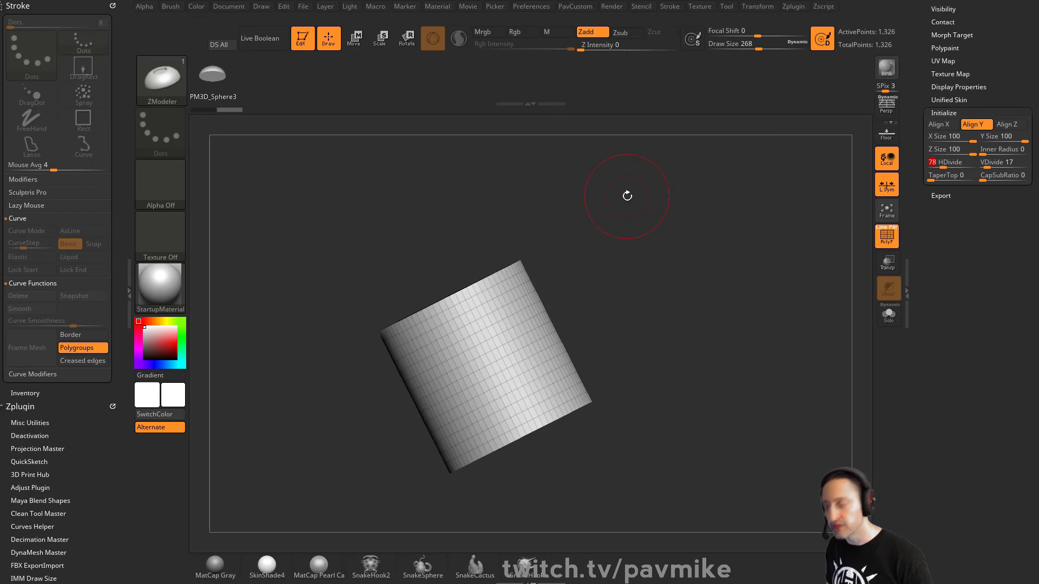
key(Return)
text(4)
key(Return)
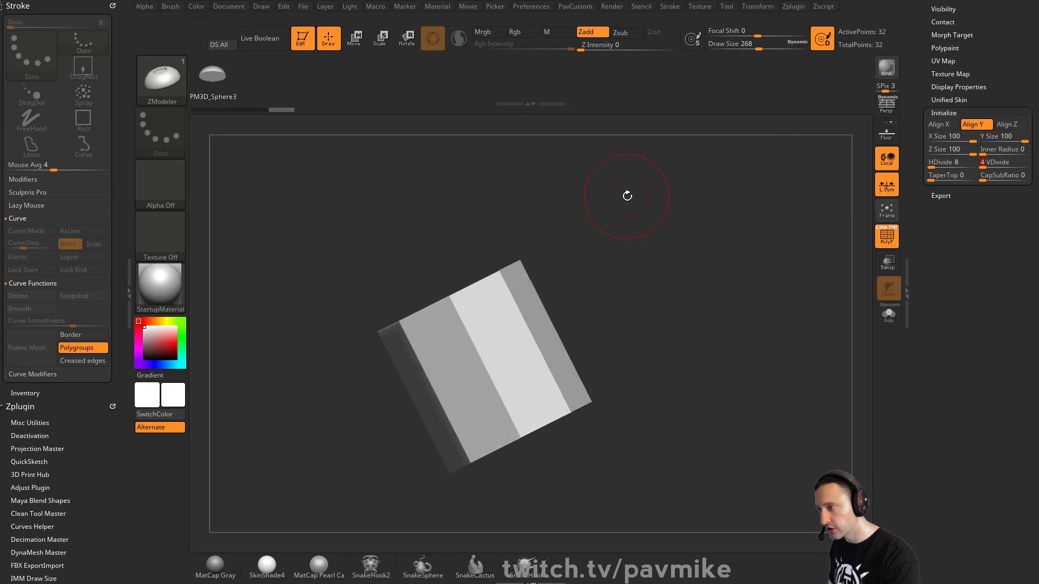
scroll(974, 108, up, 10)
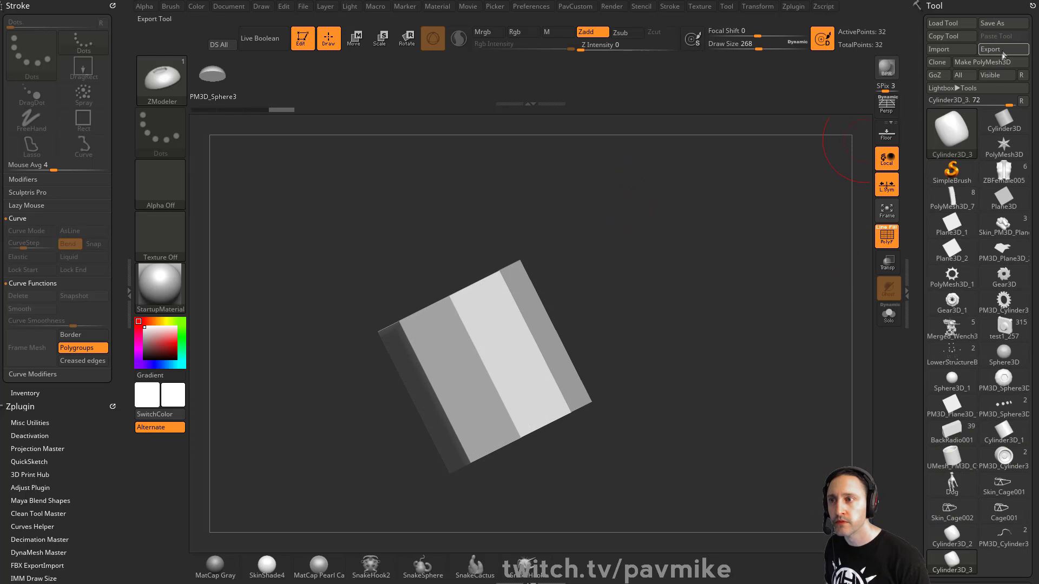
click(996, 62)
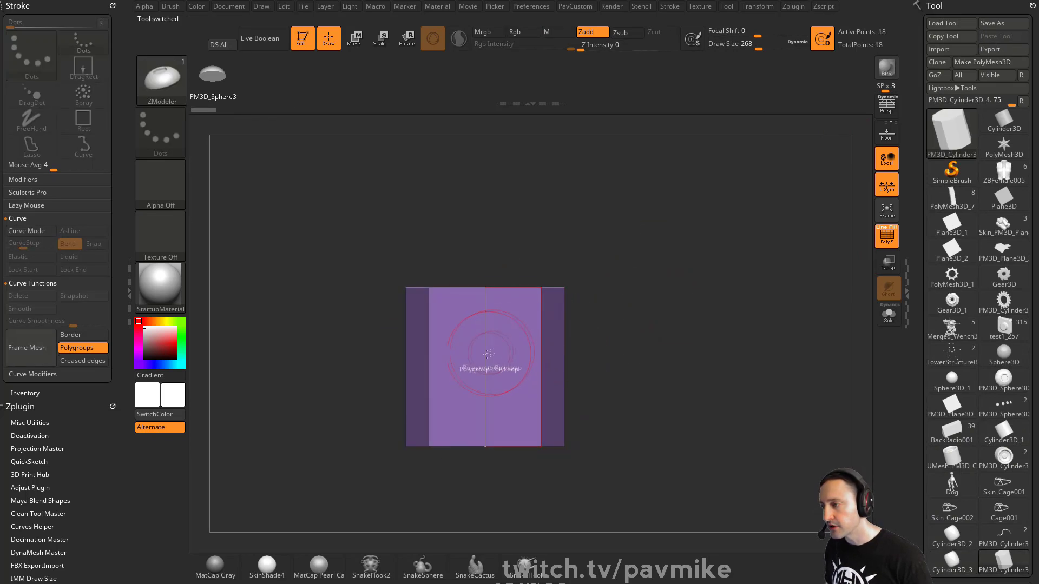
Insert edge loops across the cylinder with ZModeler Edge Insert.
key(space)
click(483, 277)
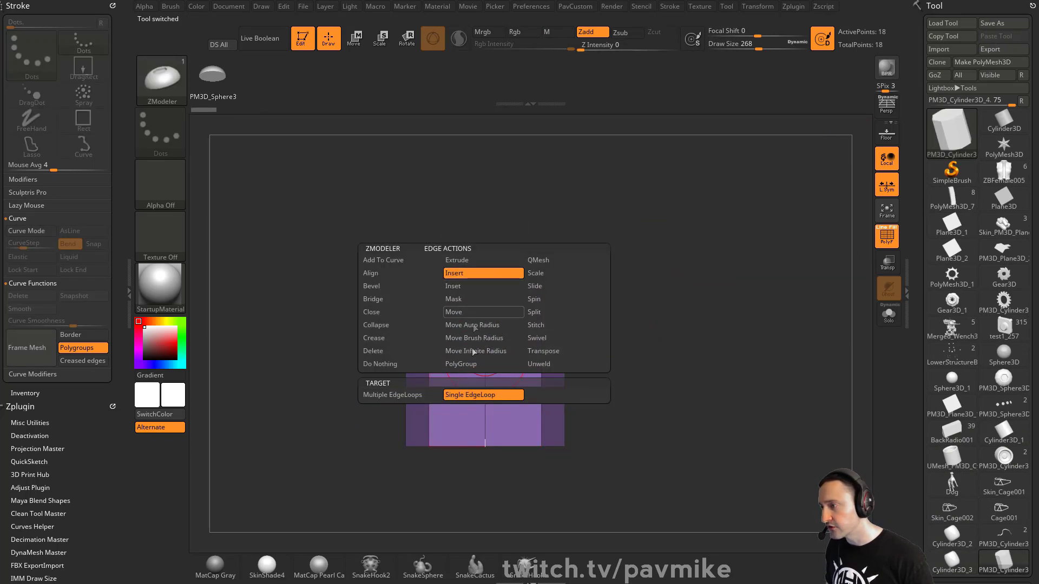
click(487, 357)
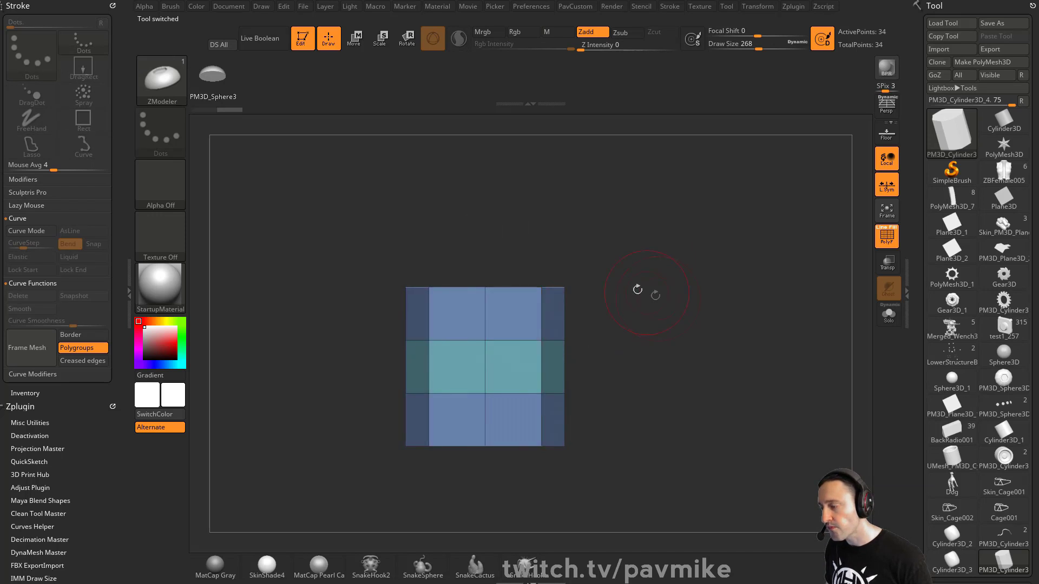
Isolate the top and bottom rows with SelectRect and give each its own polygroup.
ctrl+shift+click(169, 85)
ctrl+shift+click(226, 89)
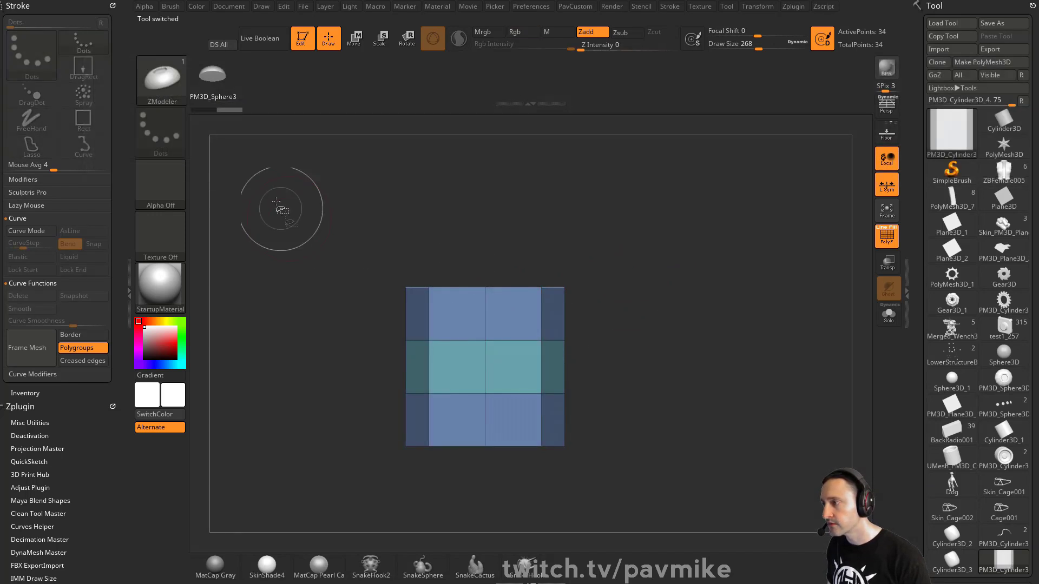
ctrl+shift+drag(286, 196, 670, 346)
key(ctrl+w)
ctrl+shift+click(669, 345)
ctrl+shift+drag(635, 510, 314, 371)
key(ctrl+w)
ctrl+shift+click(717, 251)
Stretch the cylinder taller along Y with the Transpose gizmo.
mouse_move(718, 251)
mouse_down()
mouse_move(714, 271)
mouse_move(713, 258)
mouse_up()
key(w)
drag(488, 326, 487, 315)
Turn the cylinder into a new InsertMesh brush and undo the test insertions.
key(q)
key(b)
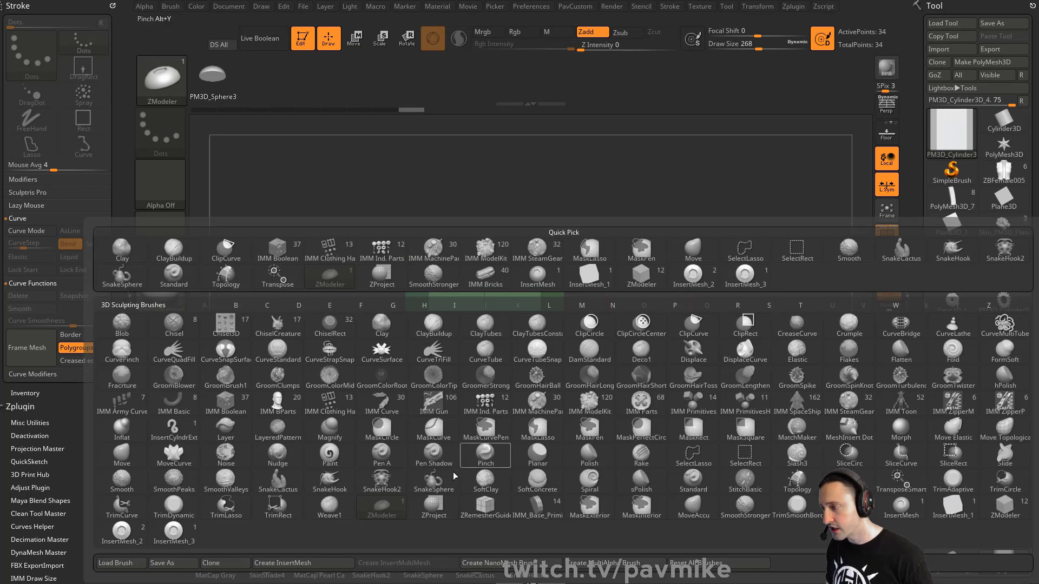
click(345, 565)
click(467, 193)
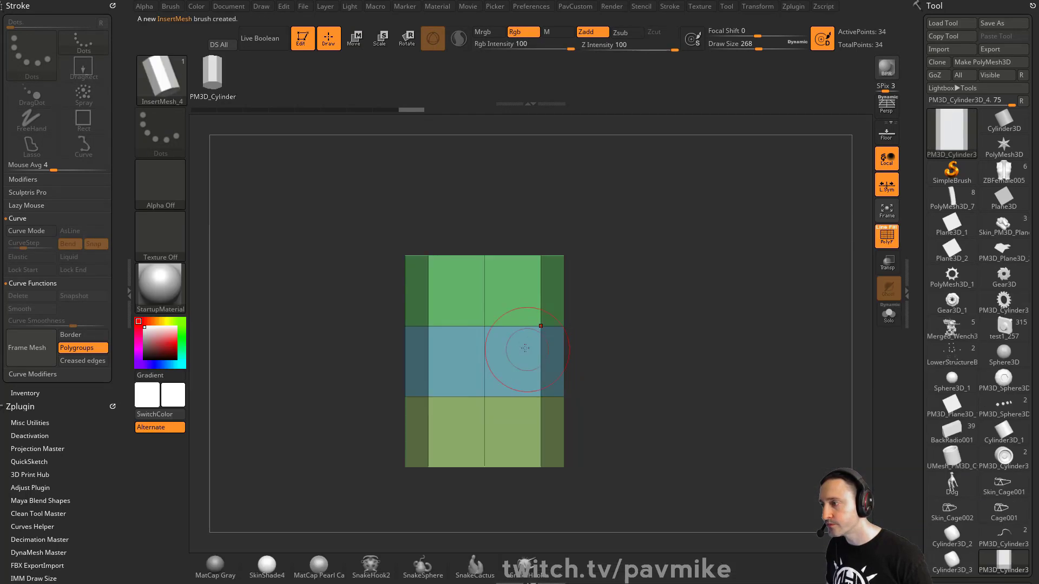
drag(522, 320, 576, 441)
key(ctrl+z)
key(ctrl+z)
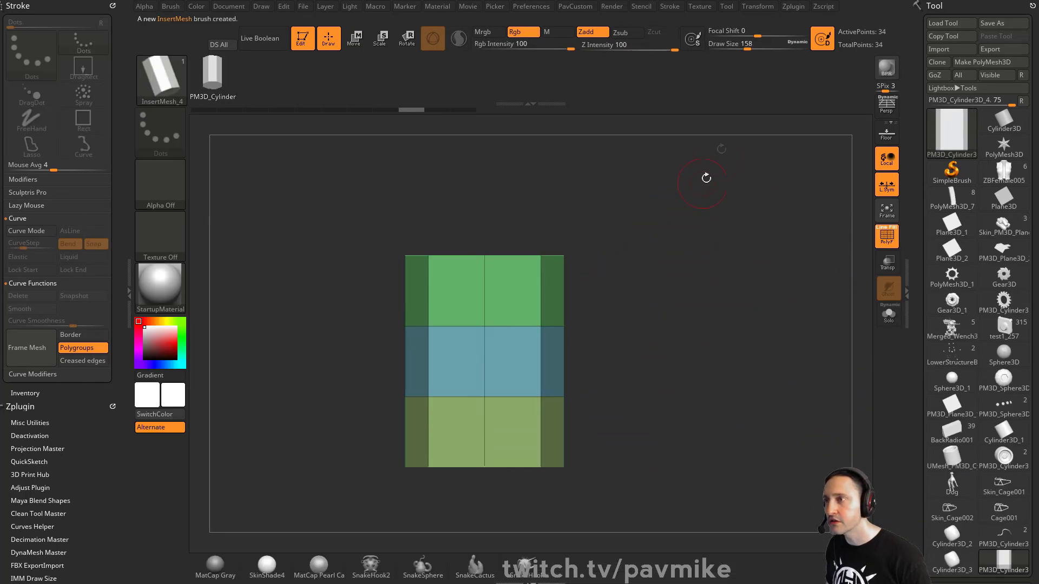
Enable curve mode and the Stretch curve modifier, then draw a U-shaped bent tube.
click(669, 6)
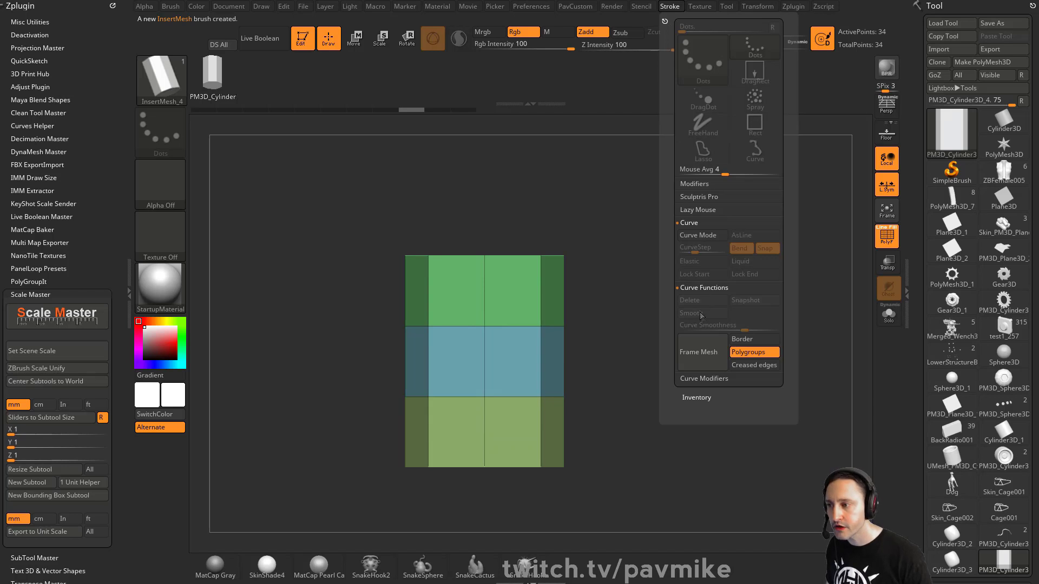
click(703, 236)
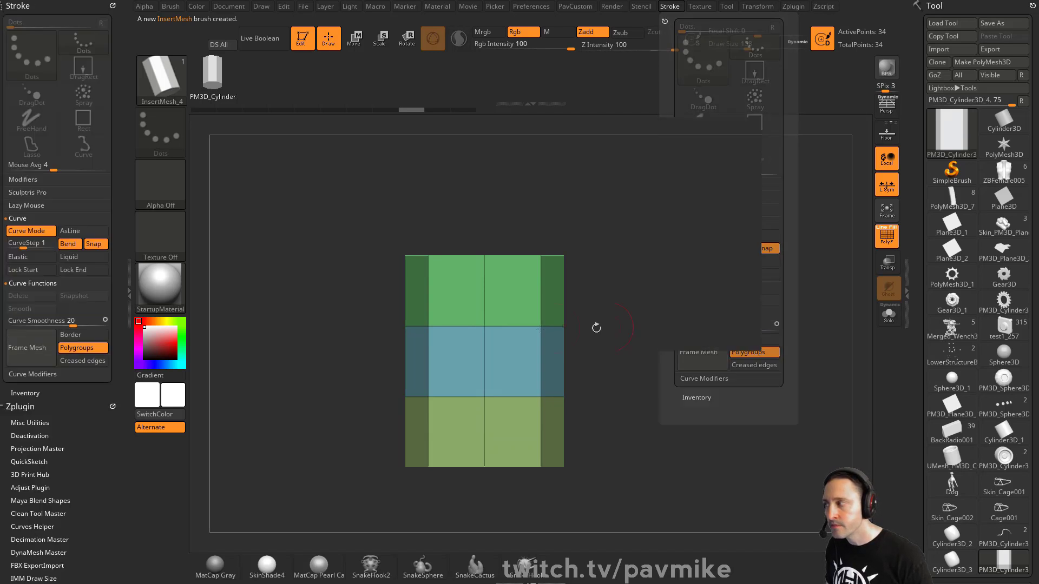
mouse_move(80, 461)
mouse_down()
mouse_move(79, 439)
mouse_move(80, 460)
mouse_up()
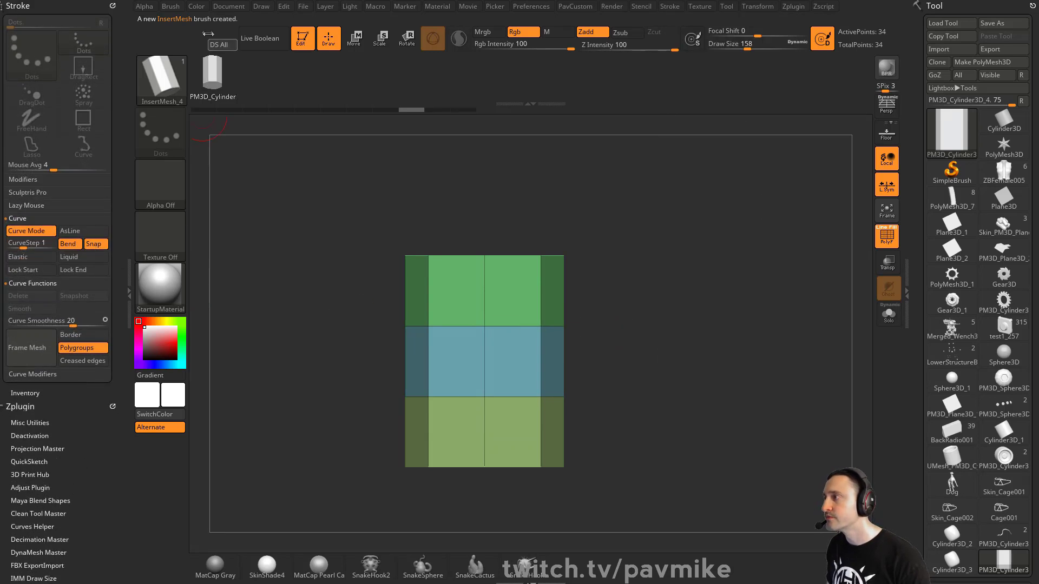
click(172, 8)
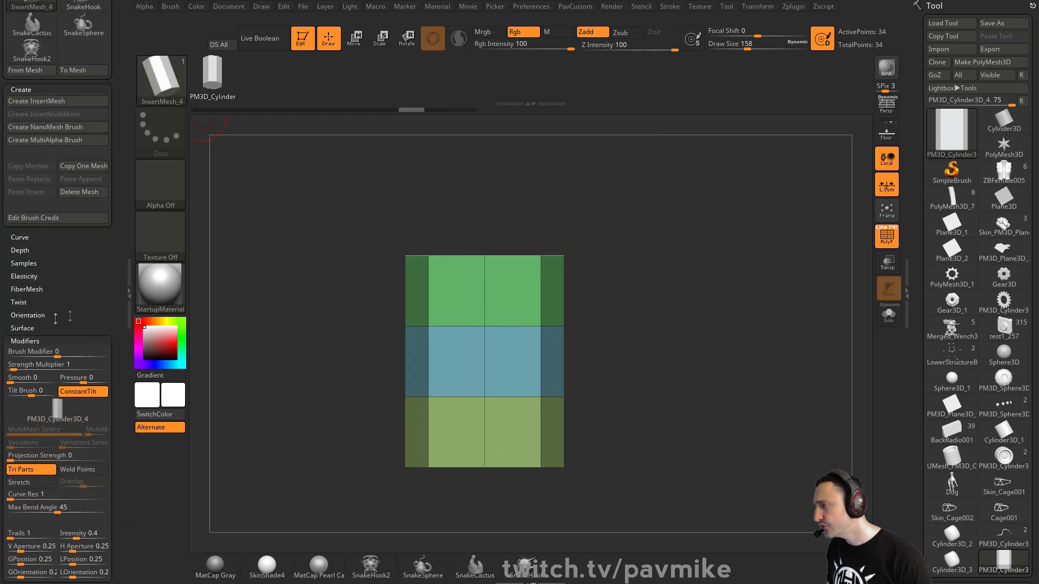
scroll(106, 290, down, 5)
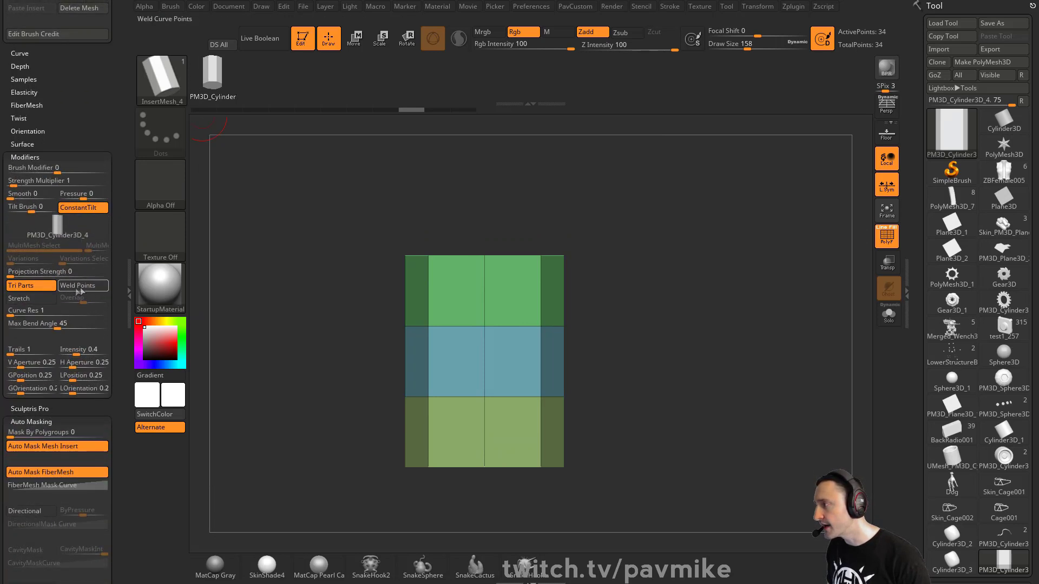
click(31, 298)
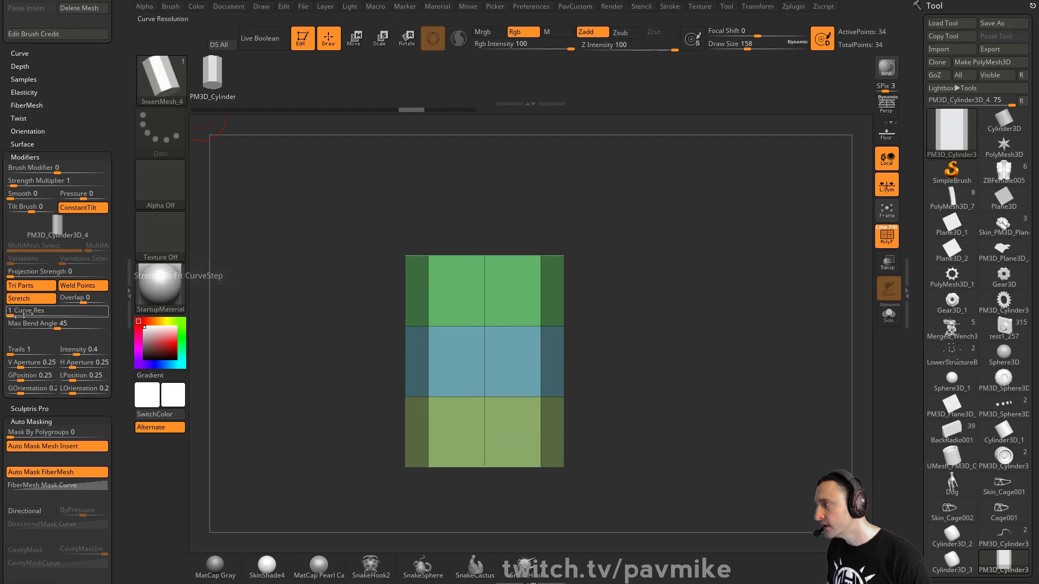
drag(657, 179, 566, 189)
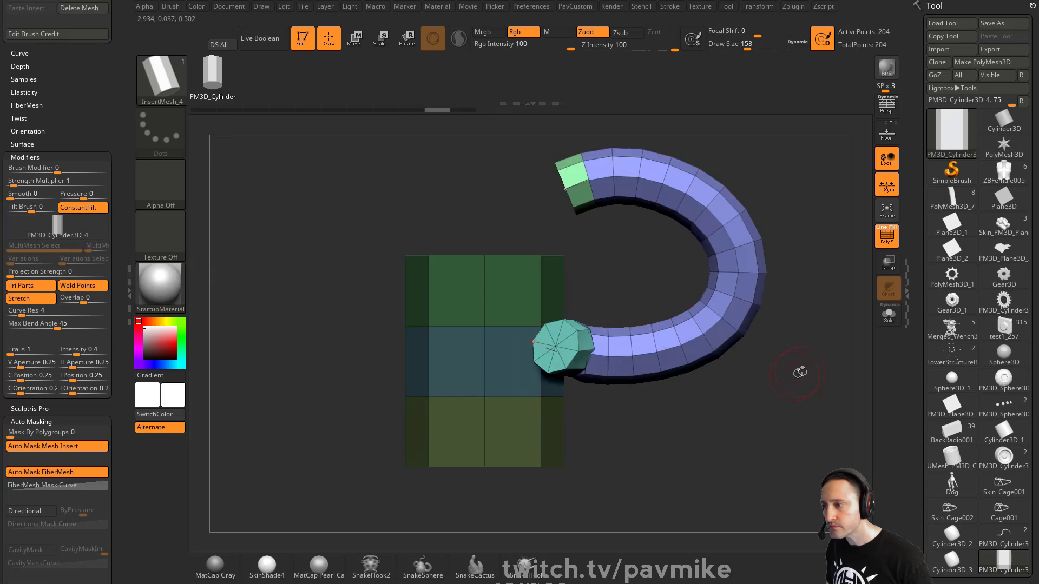
alt+drag(800, 371, 695, 385)
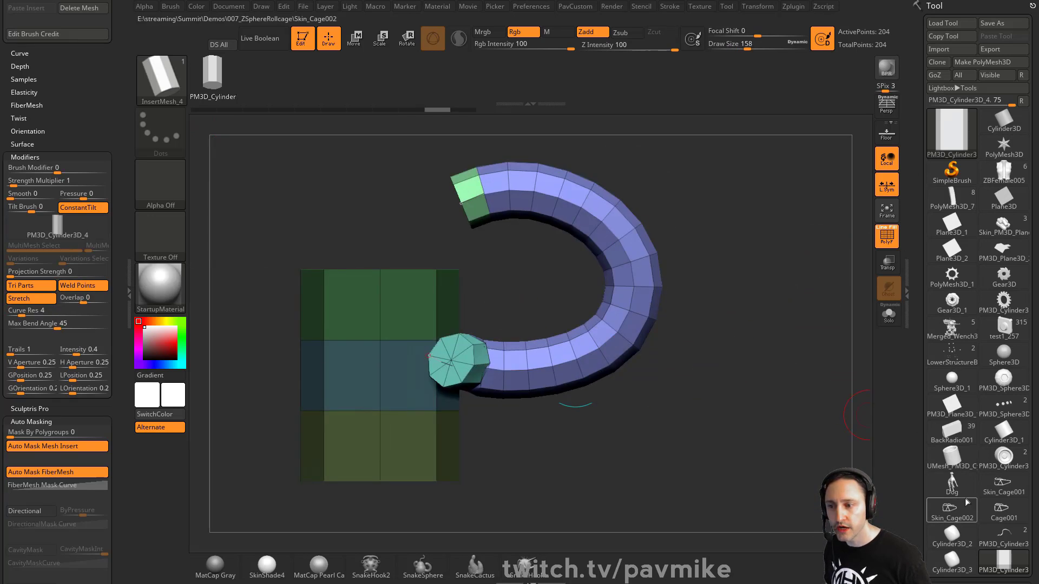
Load the PM3D_Cylinder3 tube and insert a thinner segmented strip along its curve.
drag(978, 552, 990, 452)
click(1002, 435)
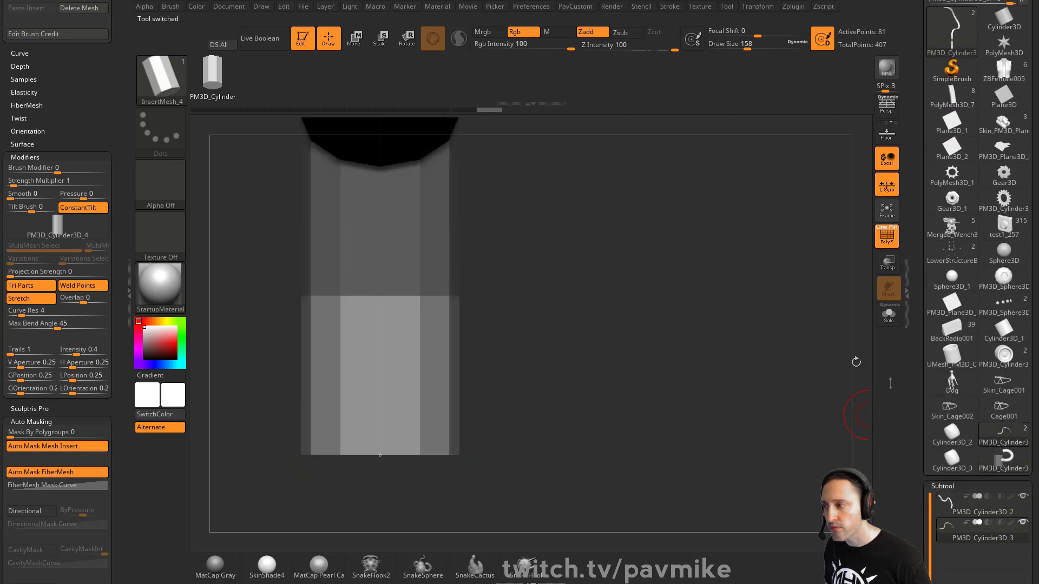
drag(706, 305, 656, 265)
click(534, 173)
mouse_move(734, 256)
alt+mouse_down()
mouse_move(749, 261)
mouse_move(719, 240)
mouse_move(776, 269)
alt+mouse_up()
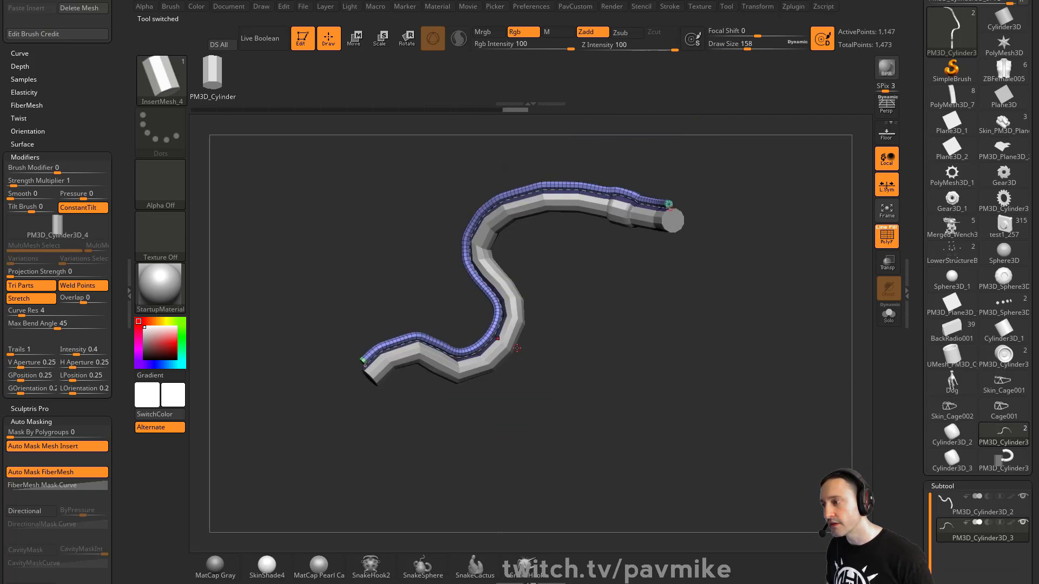
drag(95, 140, 99, 352)
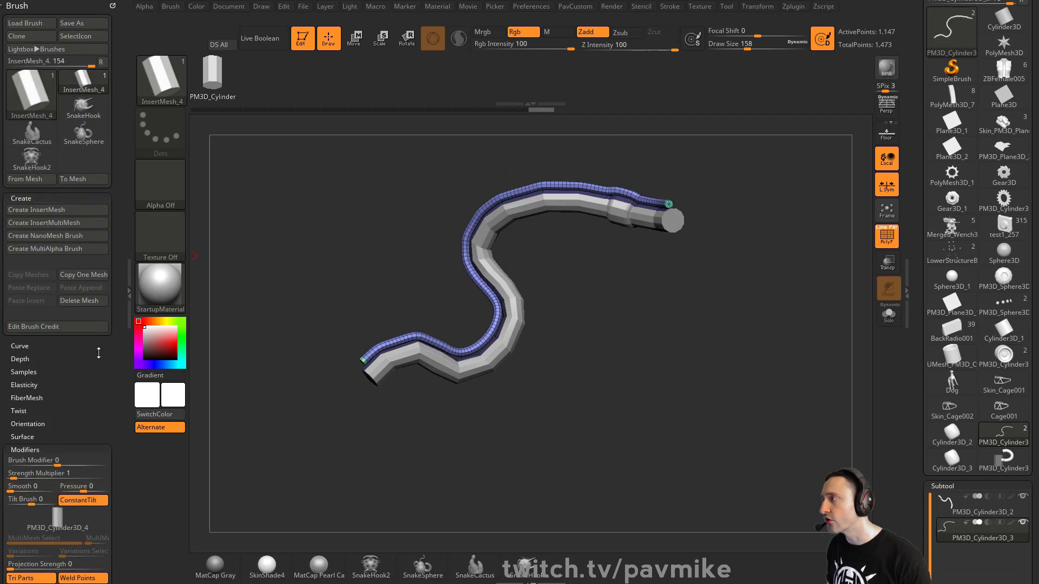
click(669, 6)
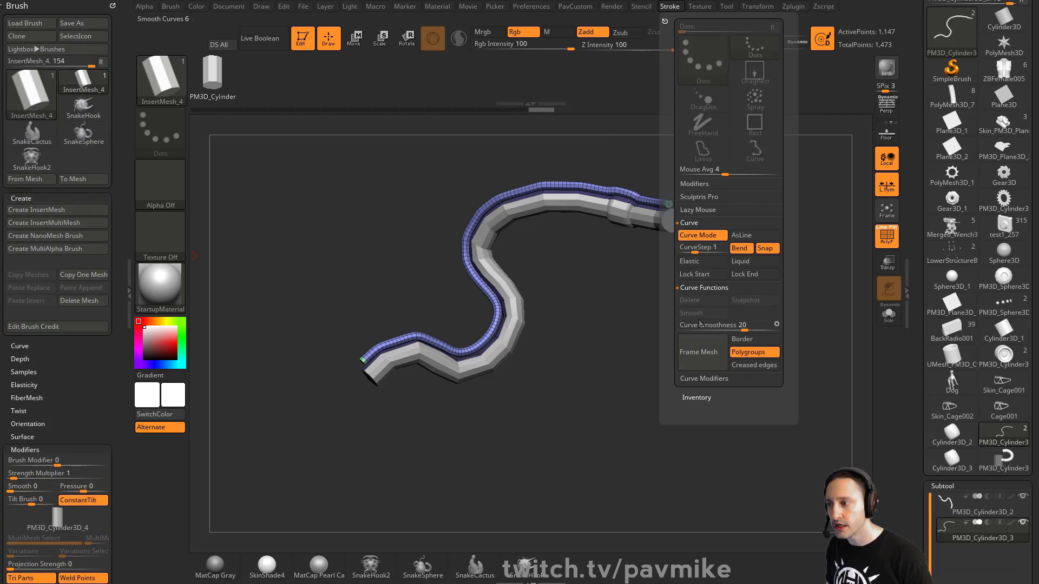
click(695, 380)
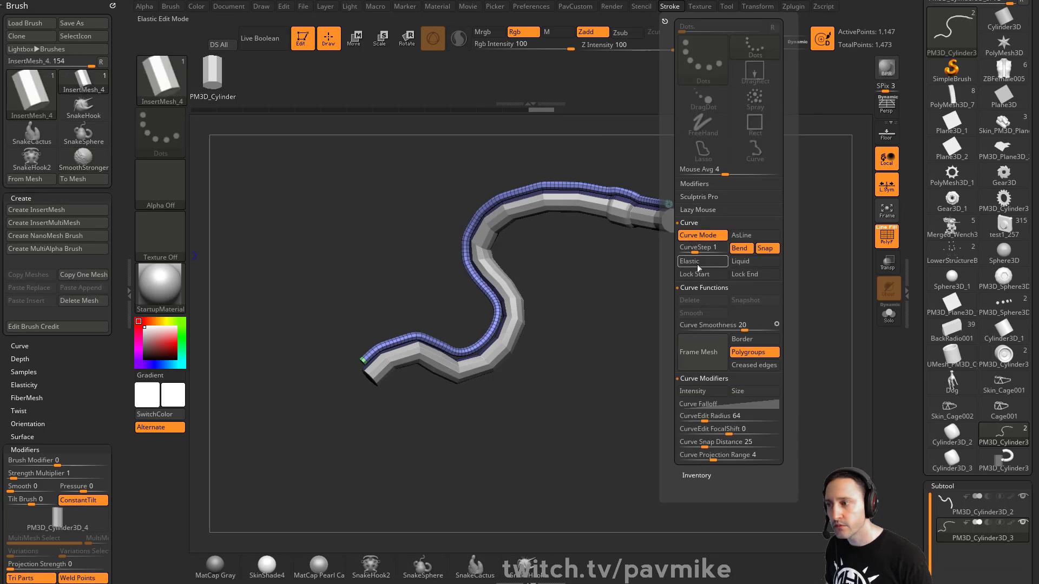
alt+drag(644, 317, 748, 367)
Split the masked part into its own subtool, then select and solo PM3D_Cylinder3D_4.
key(4)
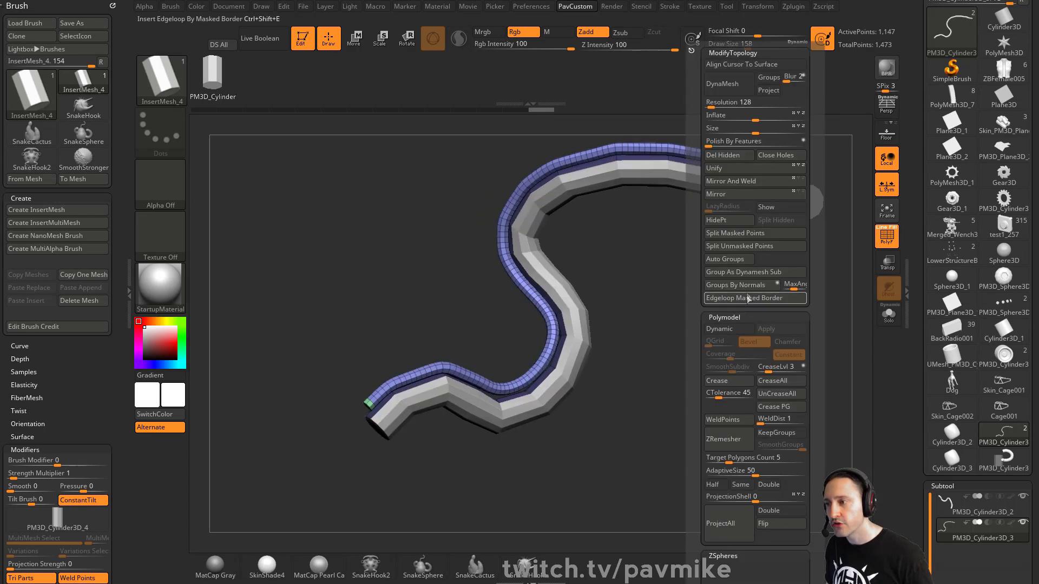
click(735, 233)
drag(924, 482, 924, 283)
click(975, 362)
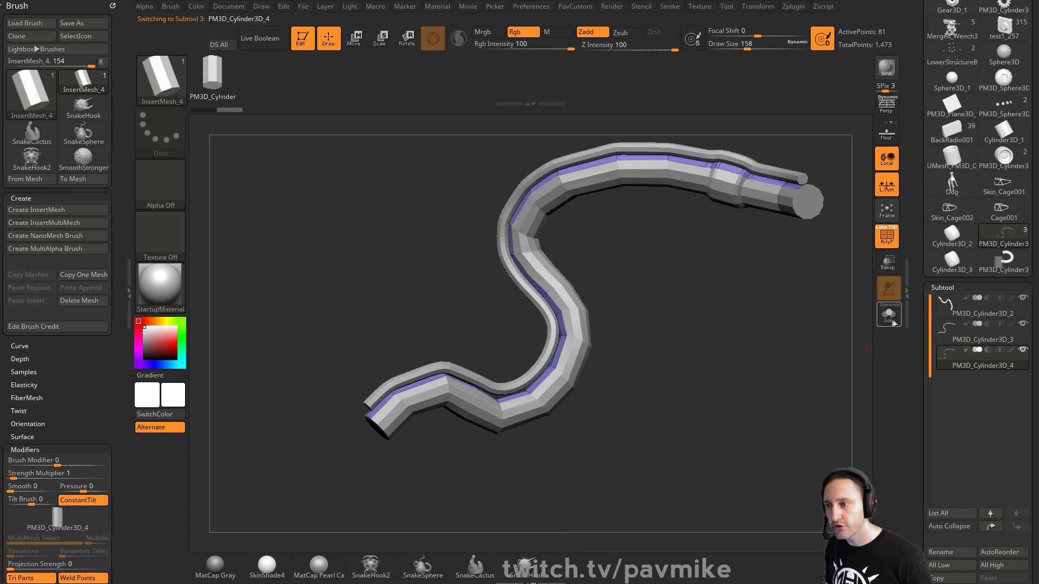
click(892, 322)
Delete the PM3D_Cylinder3D_4 subtool and turn Solo off to show all pieces.
drag(919, 537, 920, 385)
click(942, 471)
drag(678, 273, 779, 324)
click(887, 321)
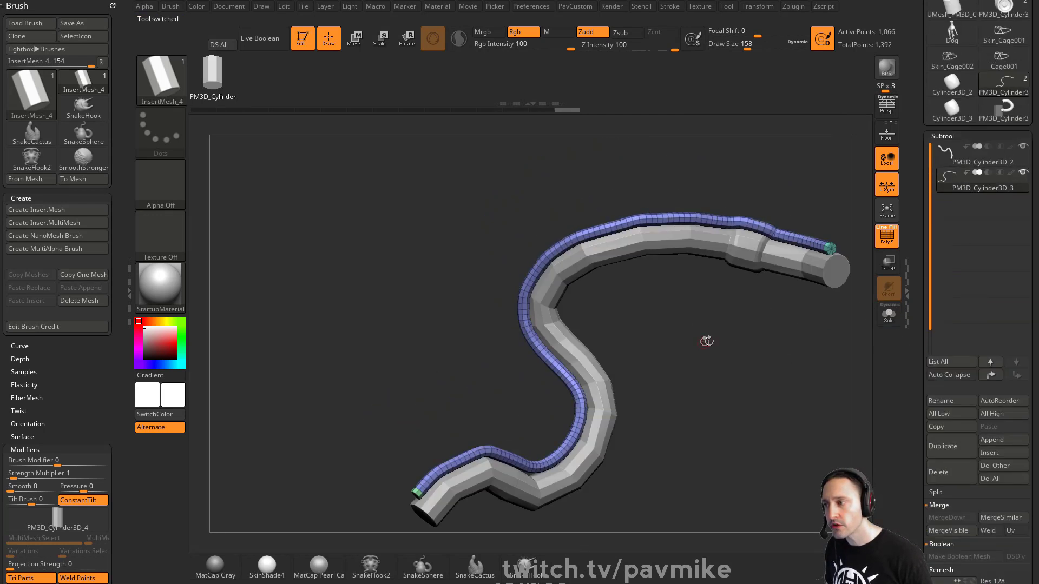
drag(707, 341, 694, 339)
key(s)
drag(694, 341, 756, 342)
Switch to the Move brush and reduce the draw size from 1000 to 620.
key(b)
key(m)
key(v)
key(s)
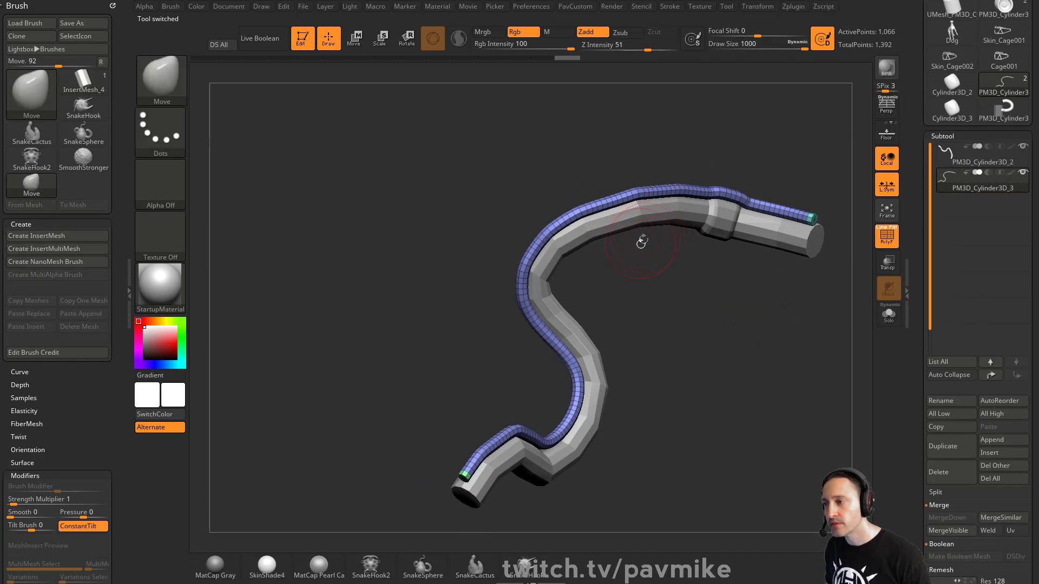
mouse_move(681, 290)
alt+mouse_down()
mouse_move(635, 294)
mouse_move(616, 265)
alt+mouse_up()
key(s)
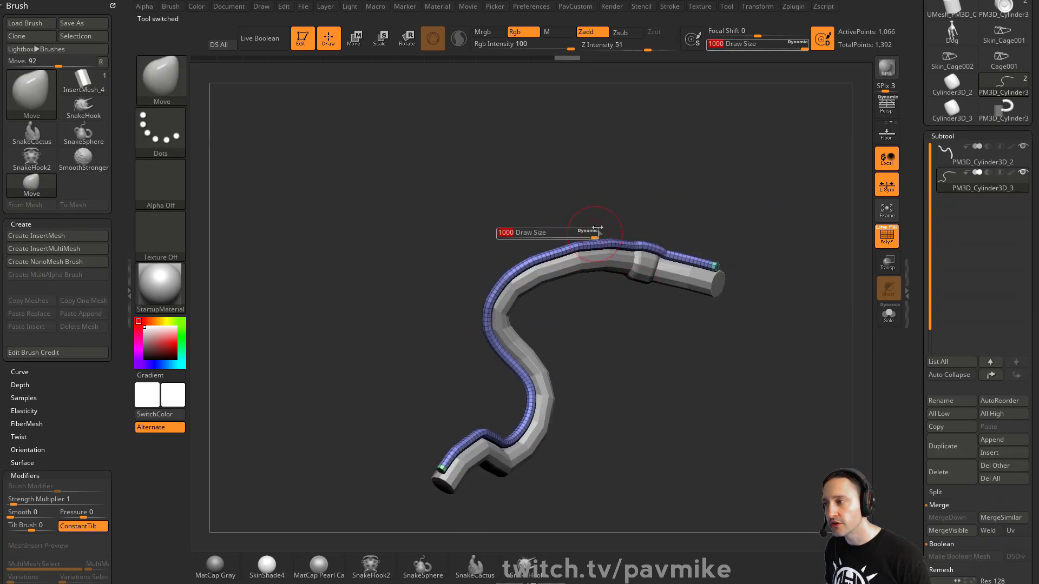
key(s)
drag(595, 227, 577, 229)
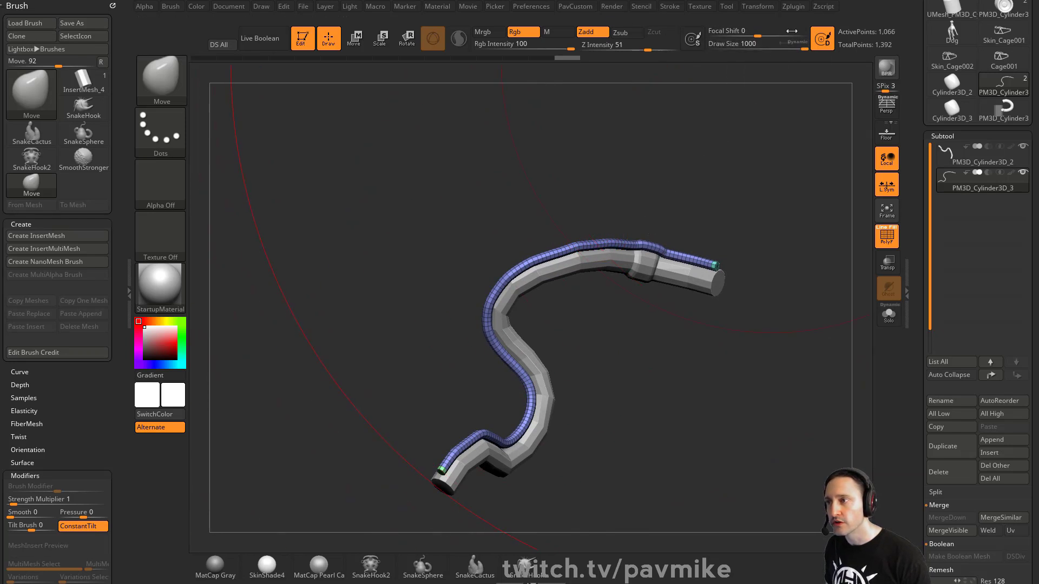
In Preferences > Draw, raise Max Brush Size to its limit and set brush size 5000.
click(531, 6)
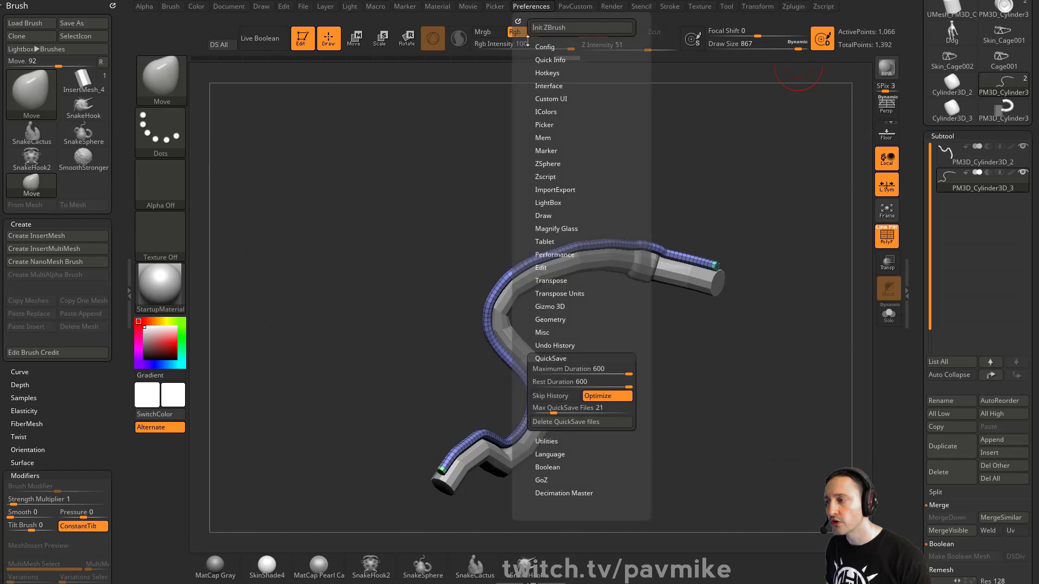
click(556, 359)
click(551, 332)
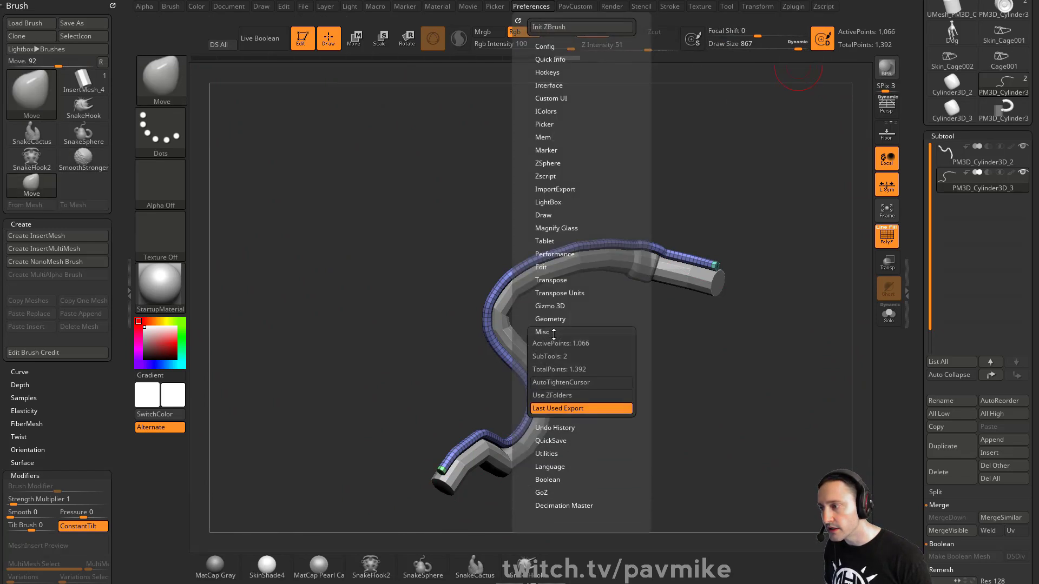
click(552, 333)
click(554, 213)
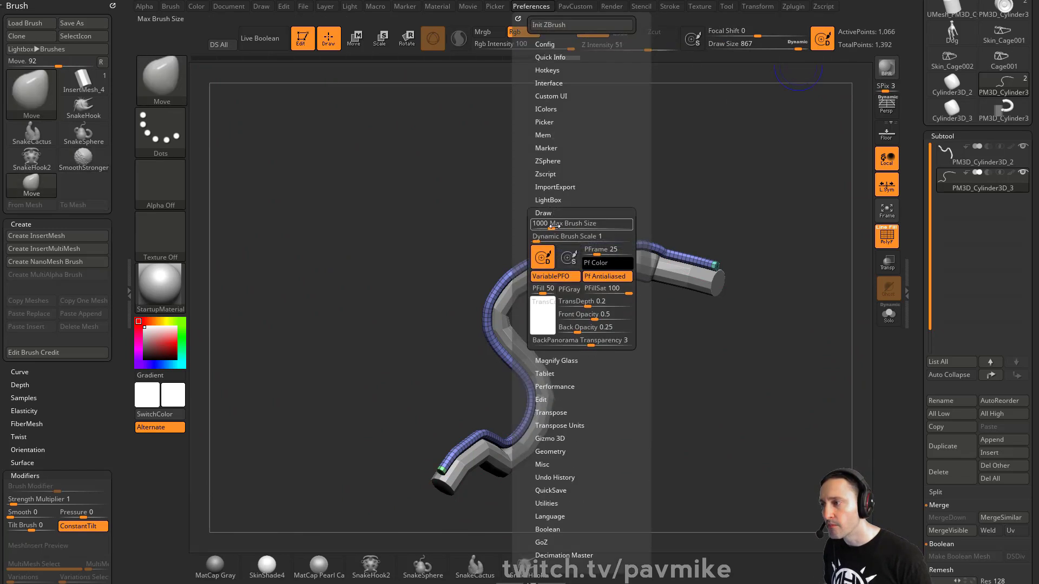
drag(556, 226, 725, 229)
key(s)
key(s)
key(s)
click(646, 230)
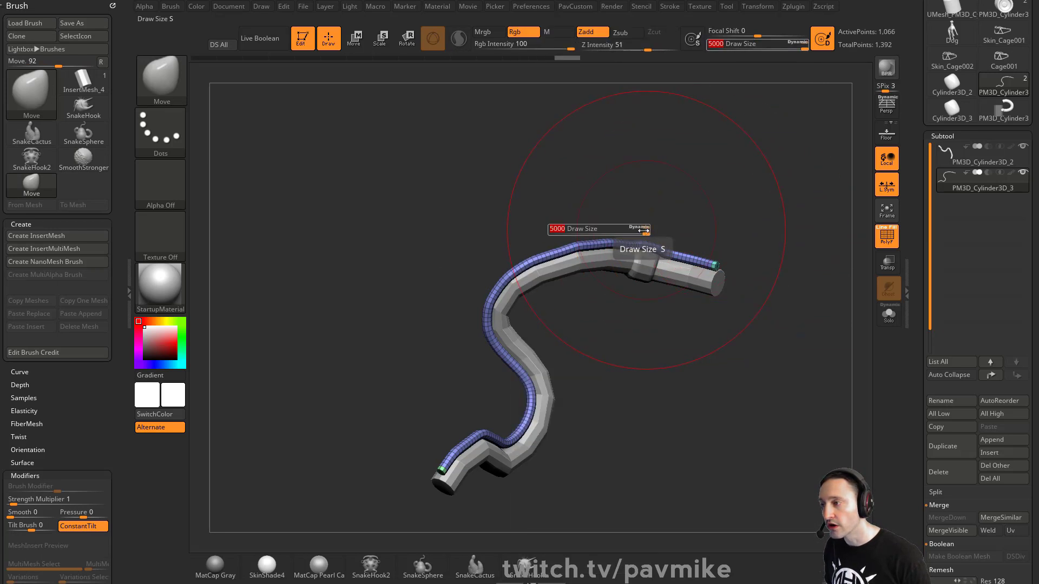
Set Max Brush Size to 1000 and Dynamic Brush Scale to 10.
click(543, 7)
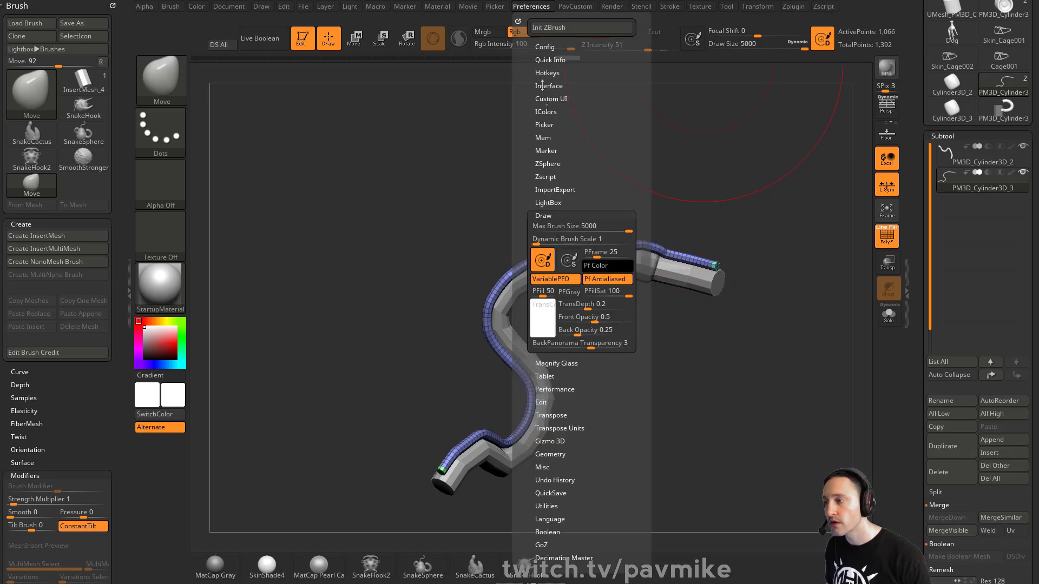
click(576, 228)
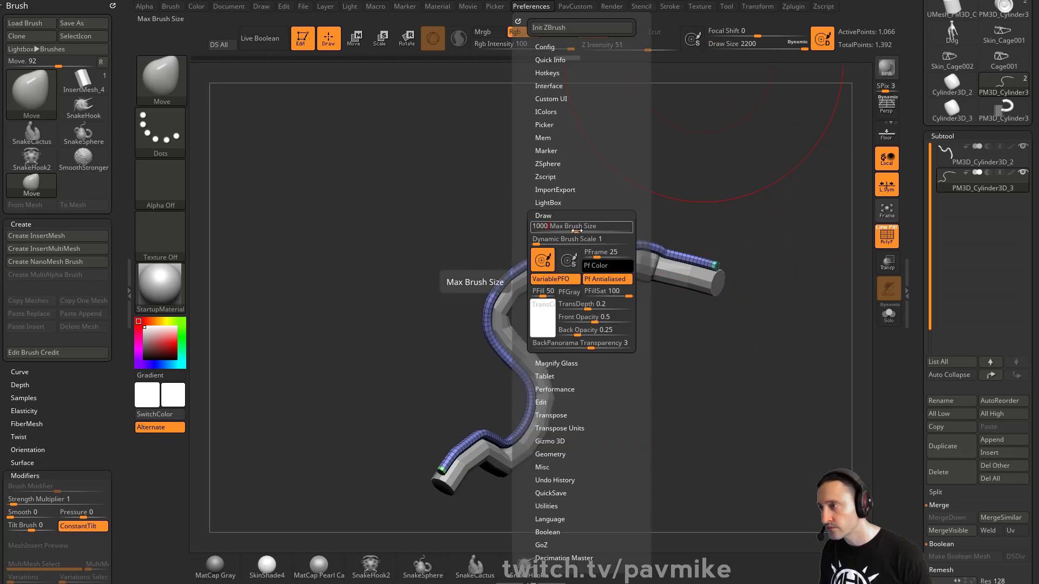
key(Return)
drag(535, 241, 554, 242)
key(s)
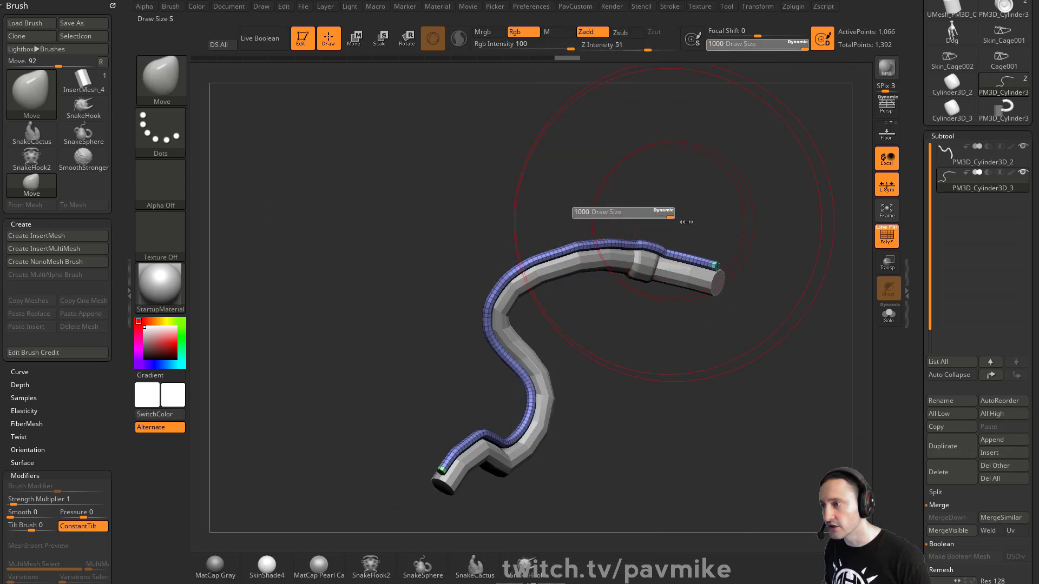
click(544, 8)
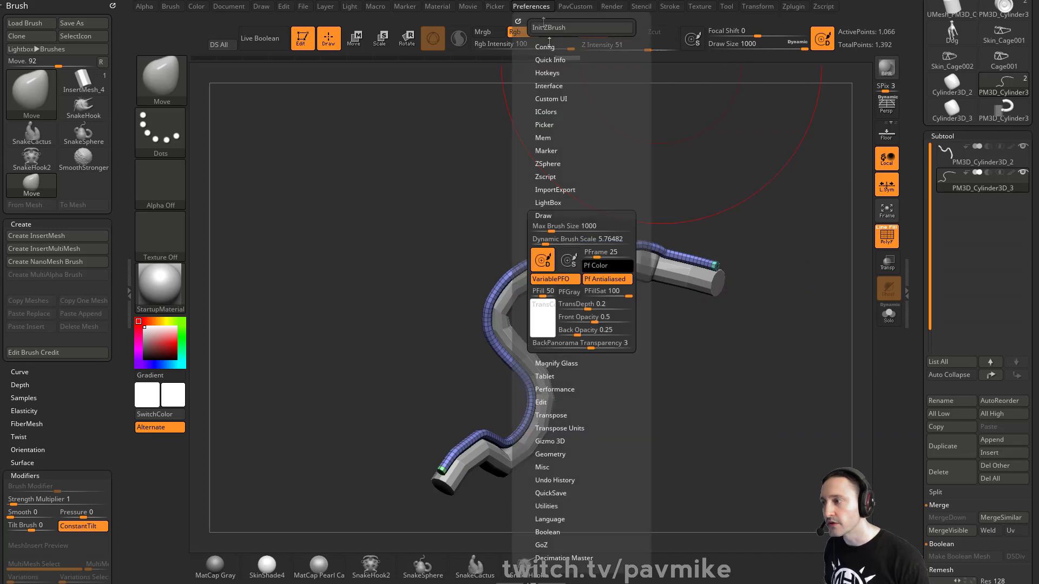
click(572, 240)
text(10)
key(Return)
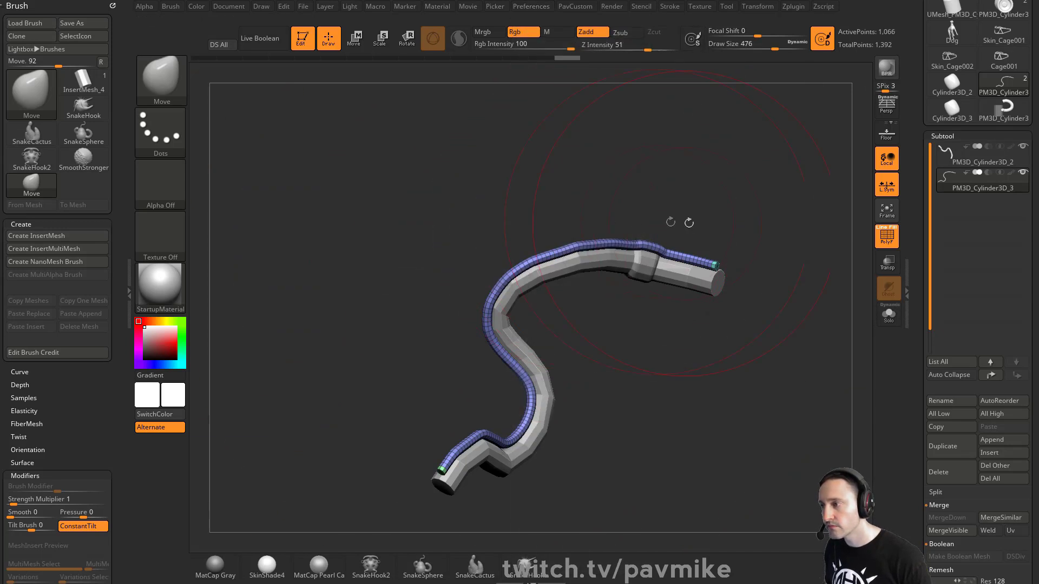
drag(673, 222, 686, 190)
key(s)
mouse_move(595, 237)
mouse_down()
mouse_move(622, 236)
mouse_move(583, 242)
mouse_up()
drag(615, 292, 637, 254)
key(s)
drag(647, 219, 653, 208)
drag(784, 229, 730, 219)
key(s)
drag(726, 218, 729, 218)
key(s)
drag(653, 219, 651, 201)
drag(713, 198, 675, 233)
drag(674, 355, 711, 254)
mouse_move(651, 217)
mouse_down()
mouse_move(620, 209)
mouse_move(613, 189)
mouse_up()
mouse_move(723, 178)
mouse_down()
mouse_move(671, 232)
mouse_move(659, 218)
mouse_up()
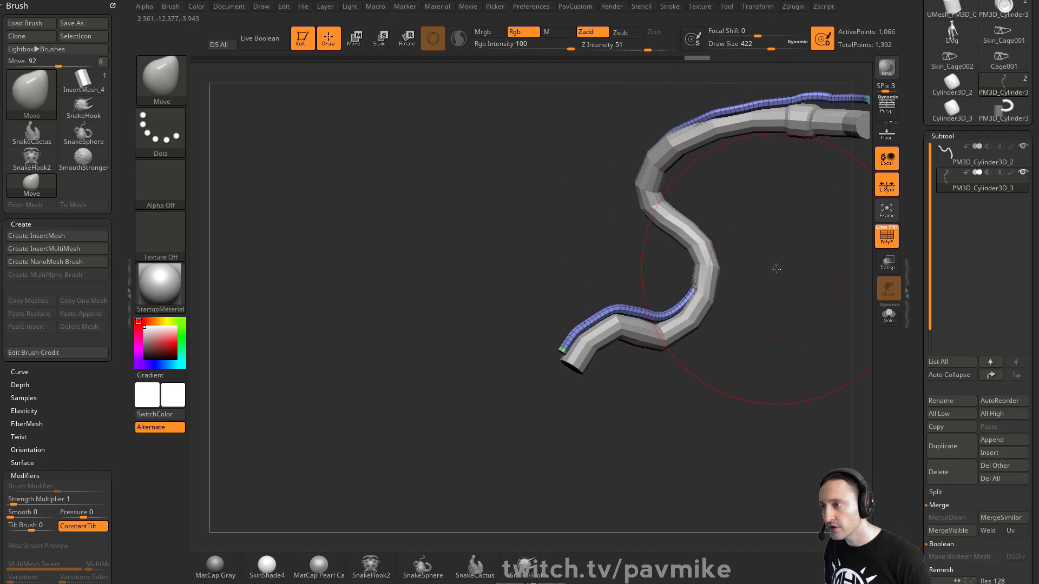
drag(777, 269, 709, 288)
key(s)
drag(708, 289, 701, 289)
drag(701, 289, 578, 299)
drag(717, 277, 647, 242)
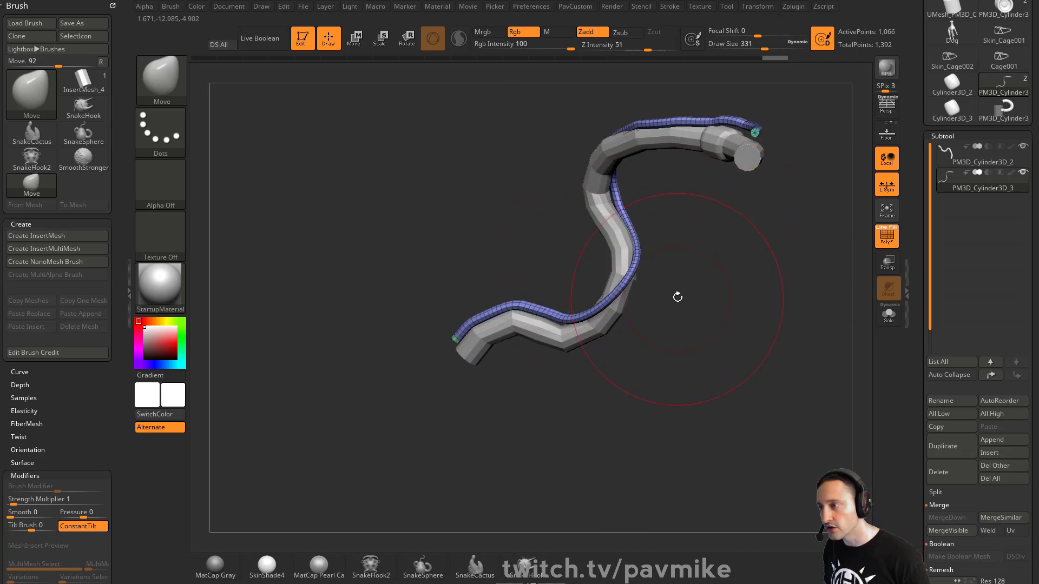
drag(676, 295, 704, 286)
key(s)
drag(568, 292, 561, 292)
key(s)
drag(752, 249, 731, 250)
alt+drag(754, 227, 719, 352)
alt+click(734, 261)
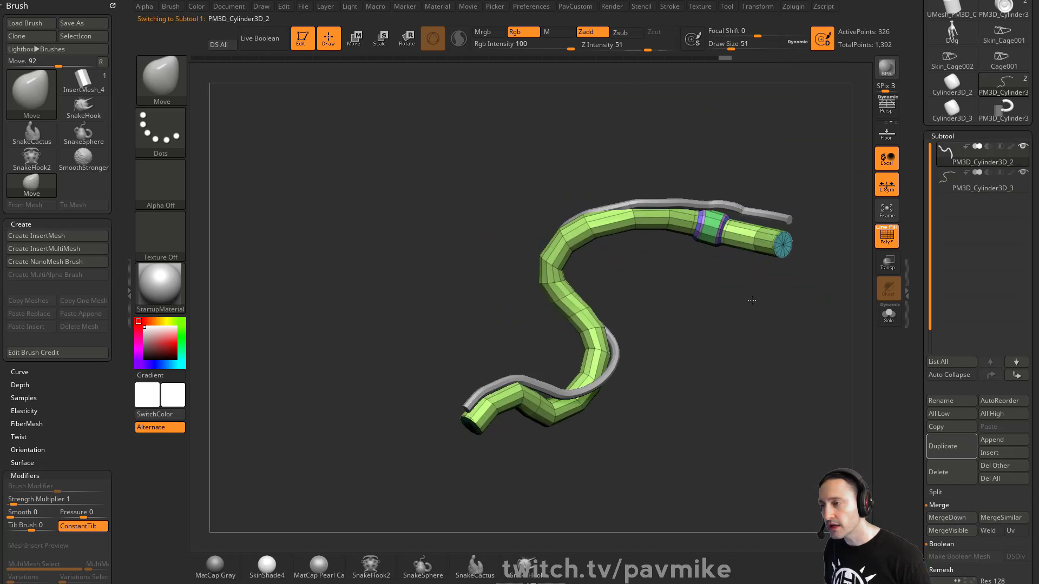
alt+click(637, 208)
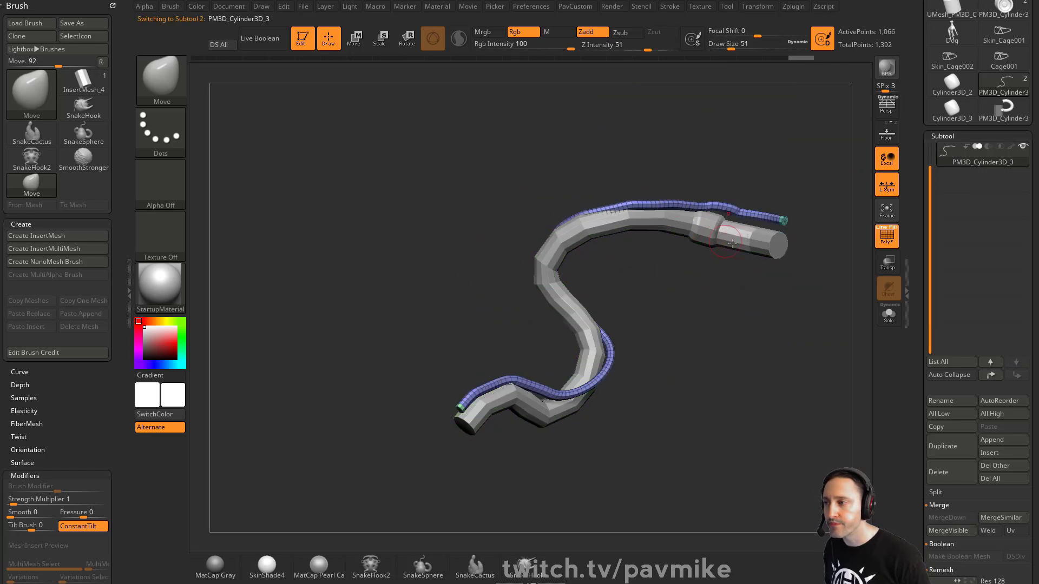
alt+click(753, 243)
alt+click(631, 211)
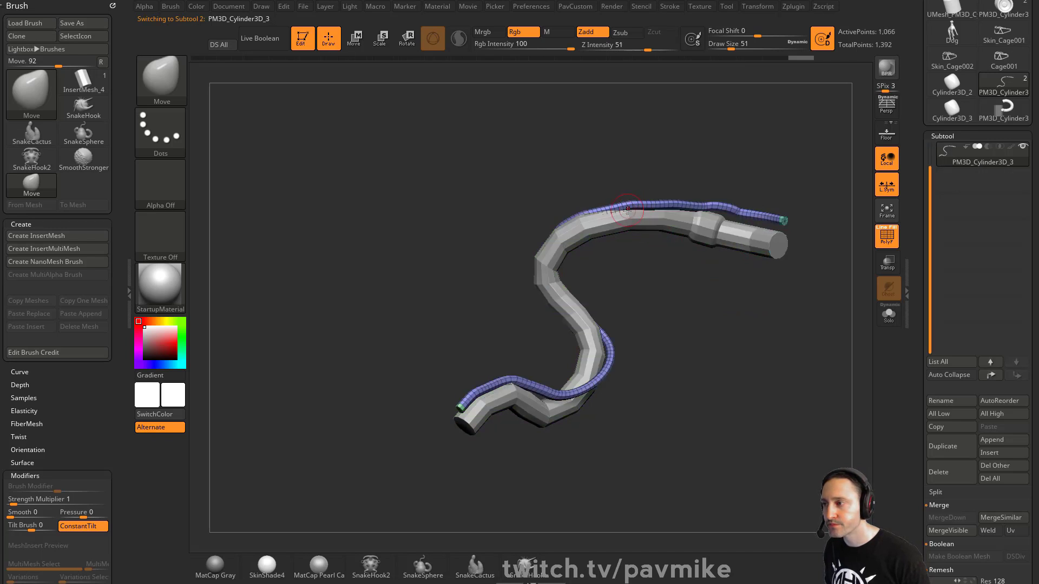
drag(579, 210, 581, 213)
drag(621, 205, 620, 209)
key(s)
click(622, 221)
alt+click(670, 222)
drag(813, 299, 805, 260)
alt+click(777, 221)
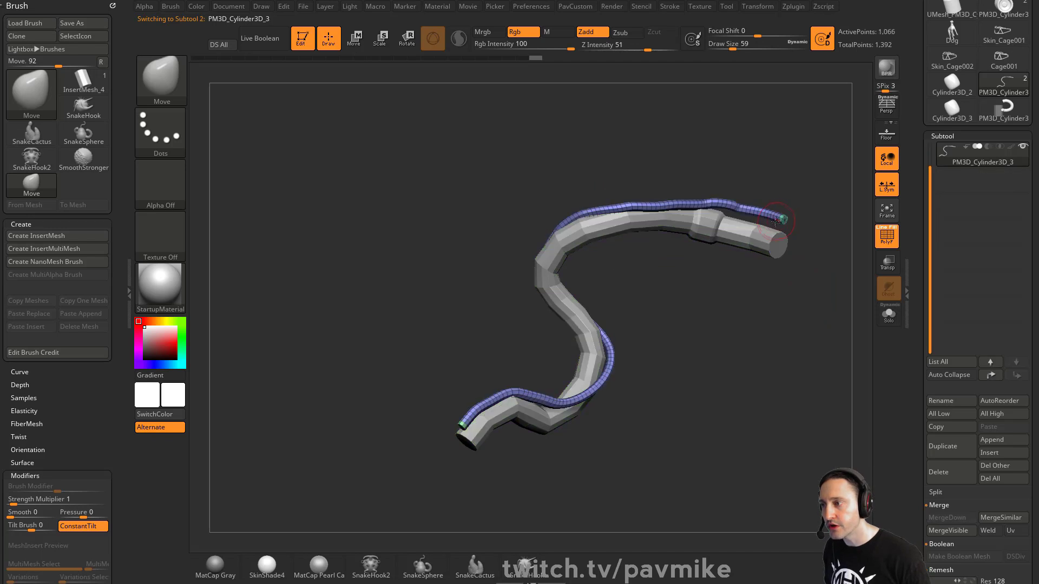
drag(535, 234, 791, 218)
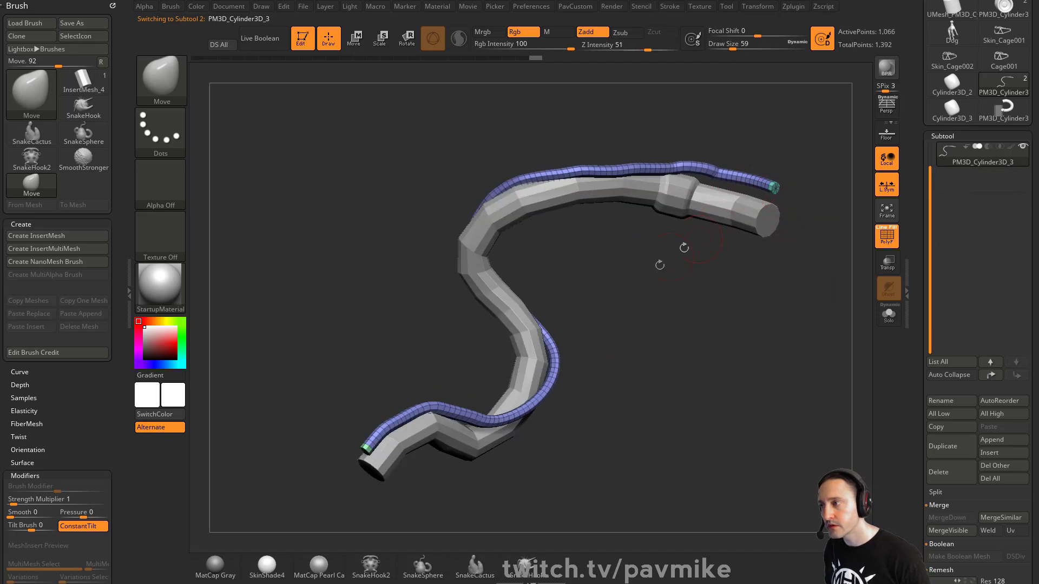
key(s)
click(642, 312)
mouse_move(660, 265)
mouse_down()
mouse_move(649, 311)
mouse_move(647, 272)
mouse_move(633, 263)
mouse_up()
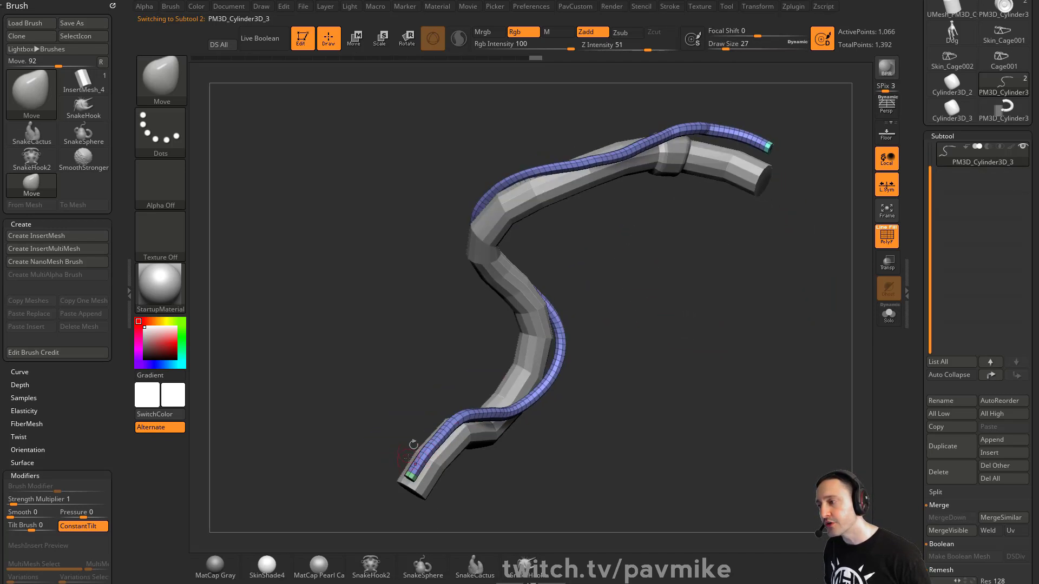
click(673, 7)
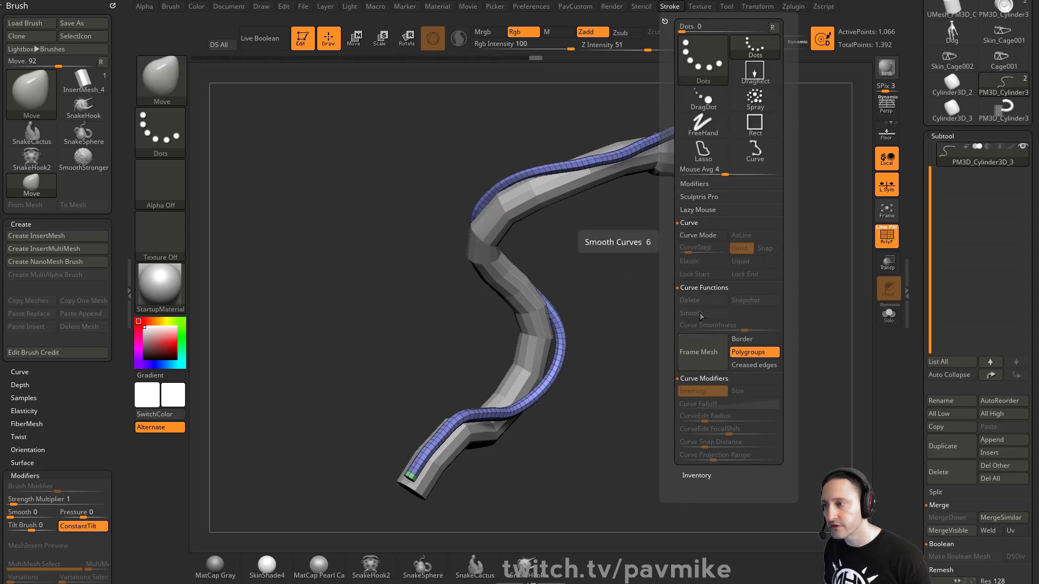
mouse_move(680, 289)
mouse_down()
mouse_move(675, 276)
mouse_move(703, 262)
mouse_up()
key(4)
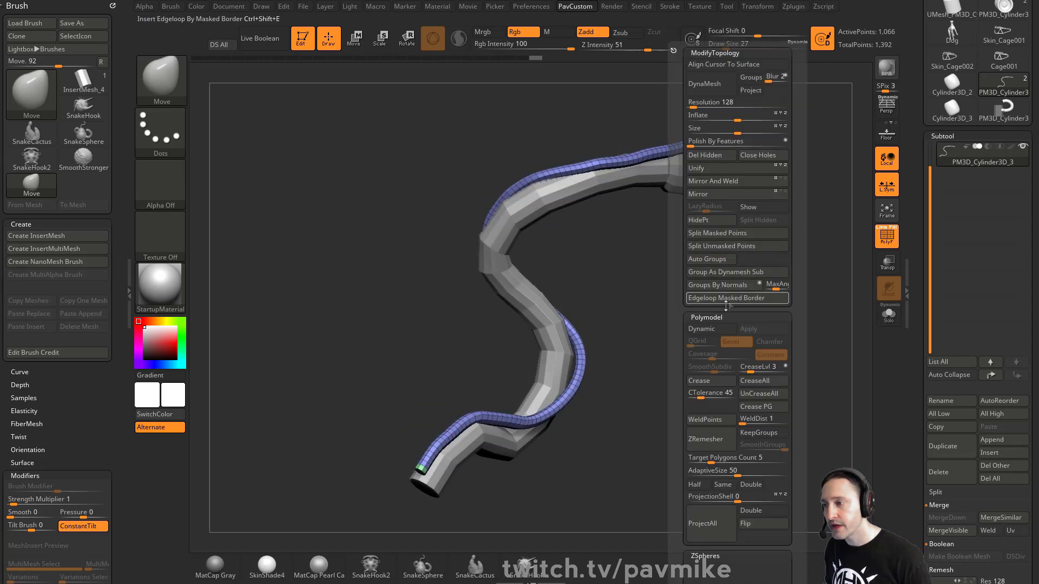
click(728, 287)
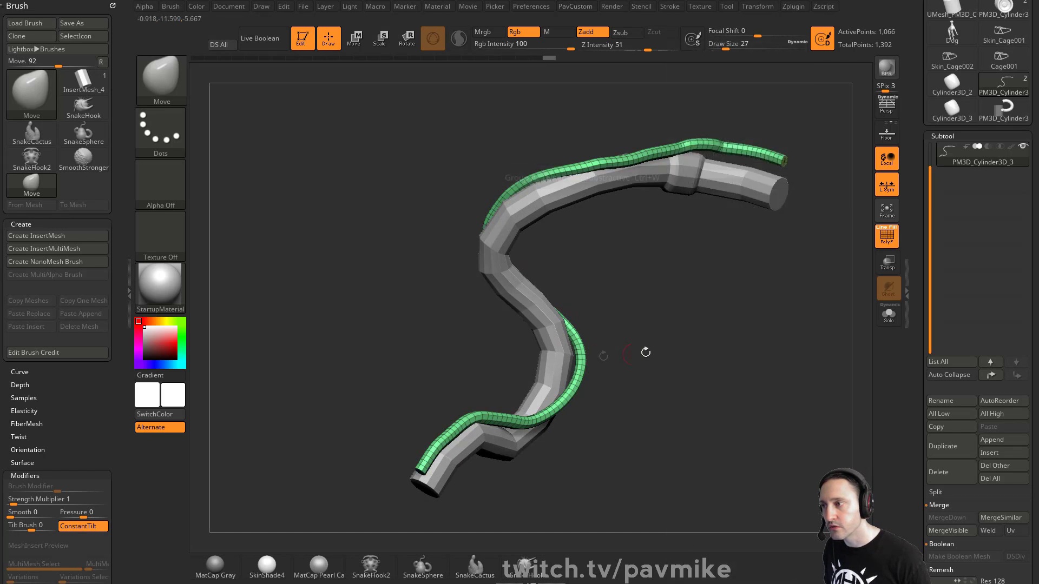
key(4)
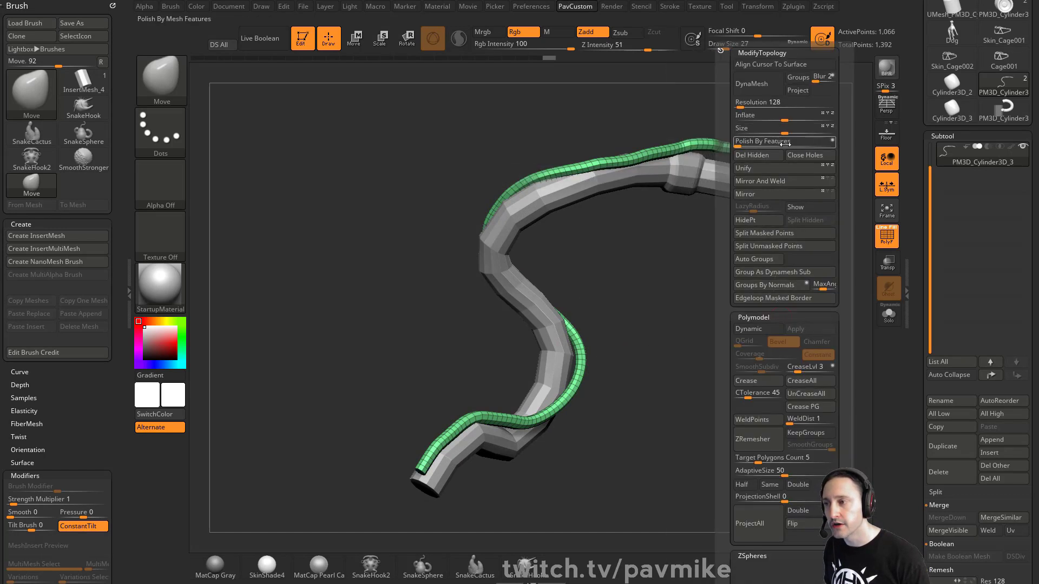
click(745, 142)
click(746, 142)
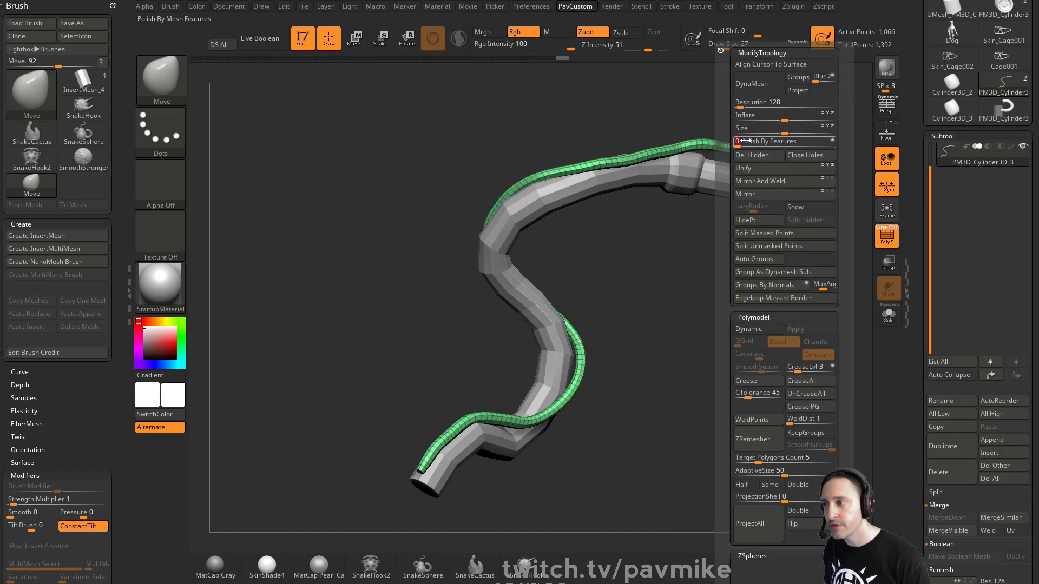
click(745, 142)
click(746, 142)
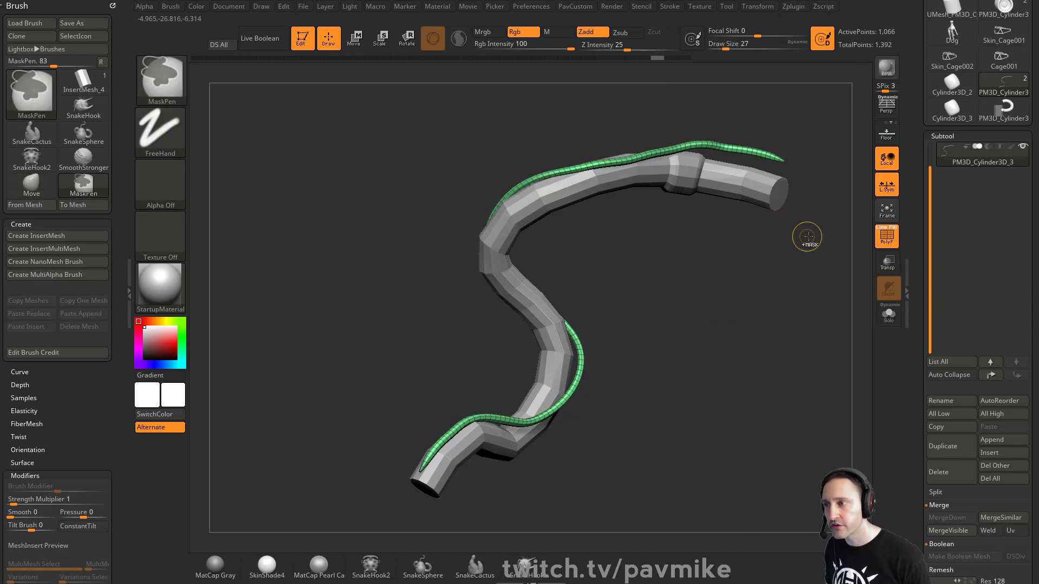
key(ctrl+z)
key(ctrl+z)
key(ctrl+z)
key(ctrl+z)
key(ctrl+z)
key(ctrl+z)
key(ctrl+z)
key(ctrl+z)
alt+drag(813, 234, 770, 340)
key(ctrl+z)
key(3)
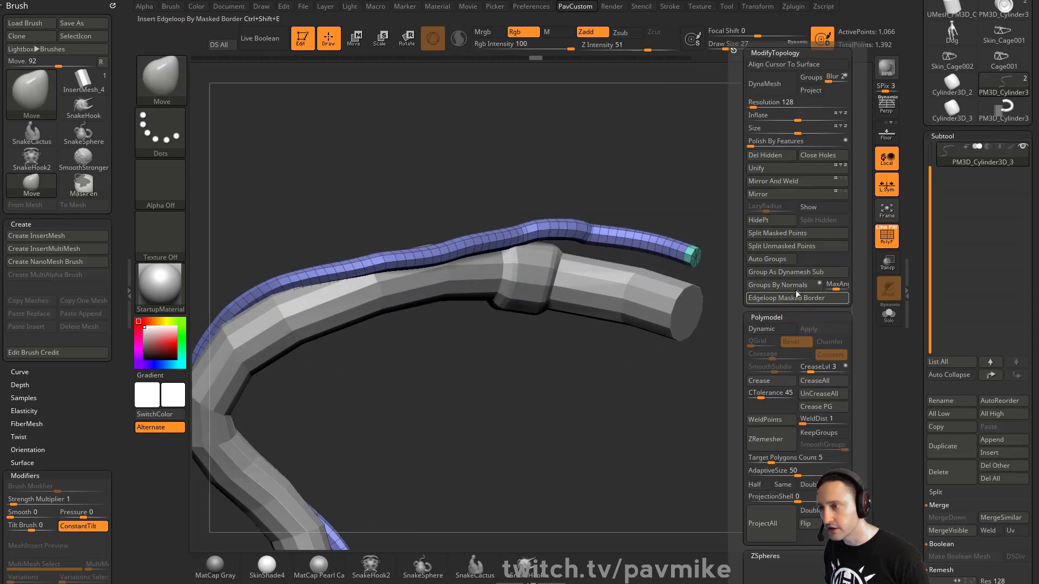
click(781, 287)
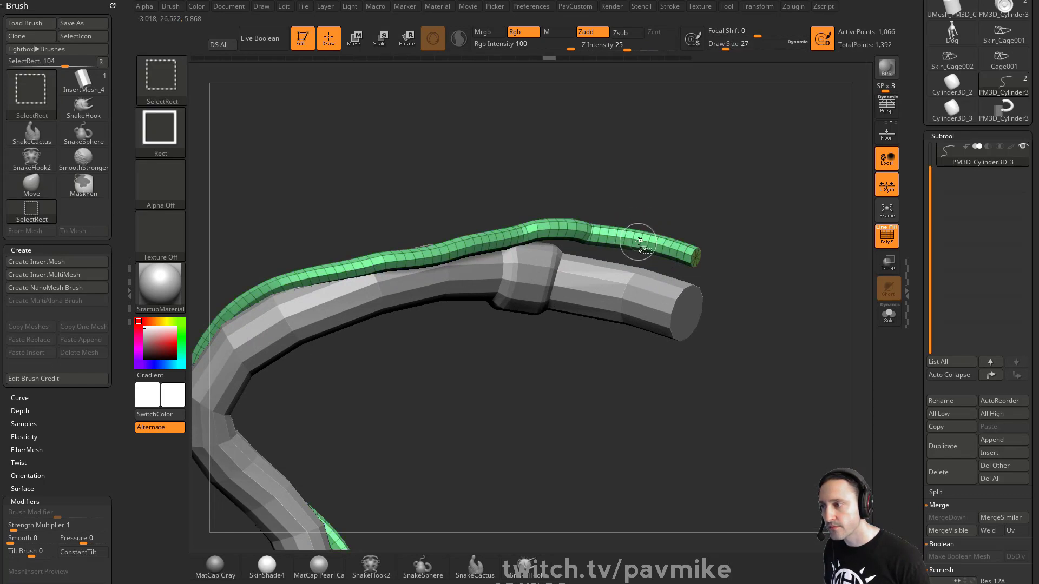
key(3)
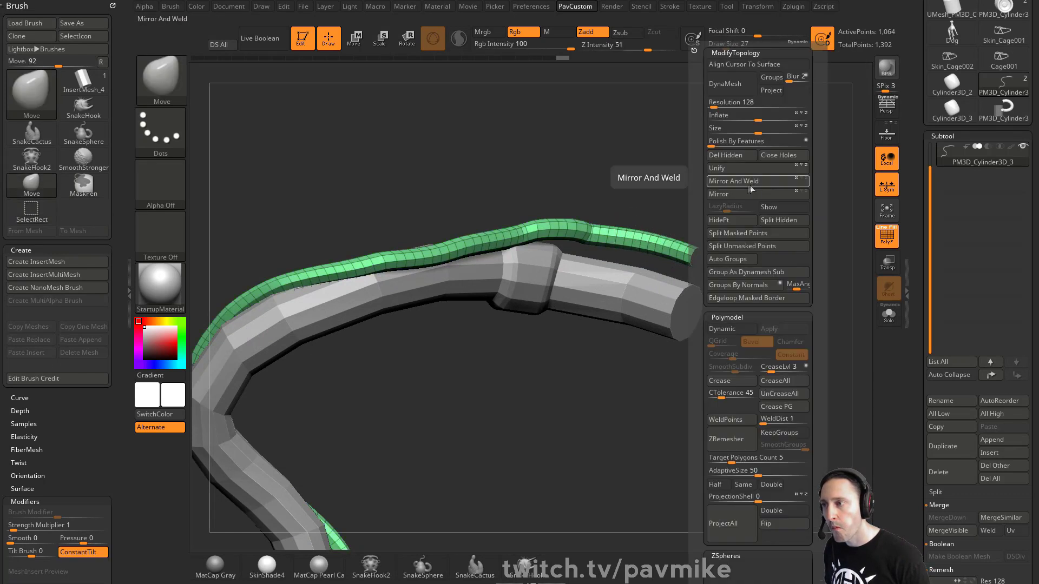
click(735, 158)
key(b)
key(z)
key(m)
drag(719, 226, 766, 241)
key(3)
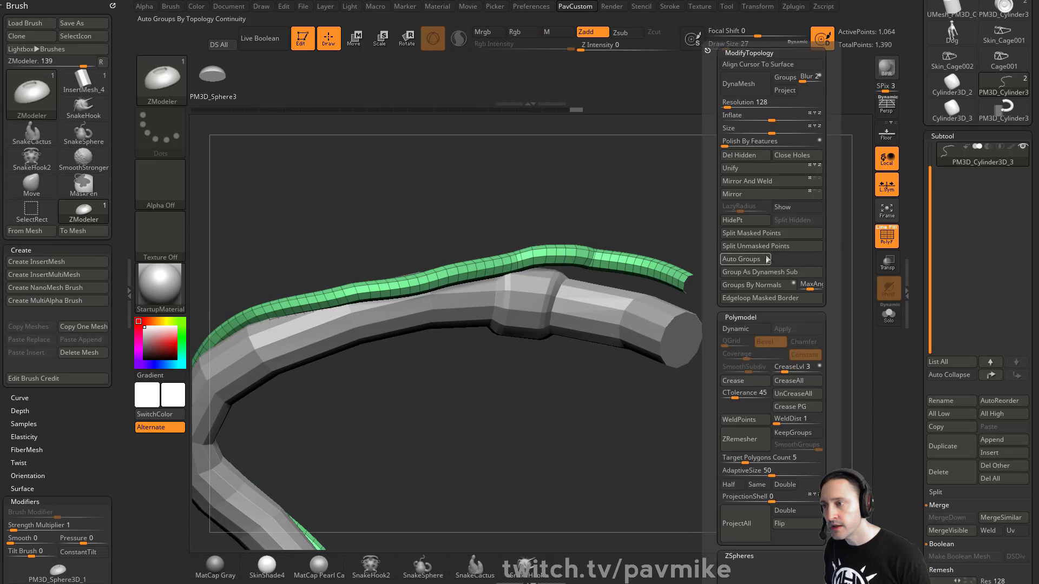
click(735, 141)
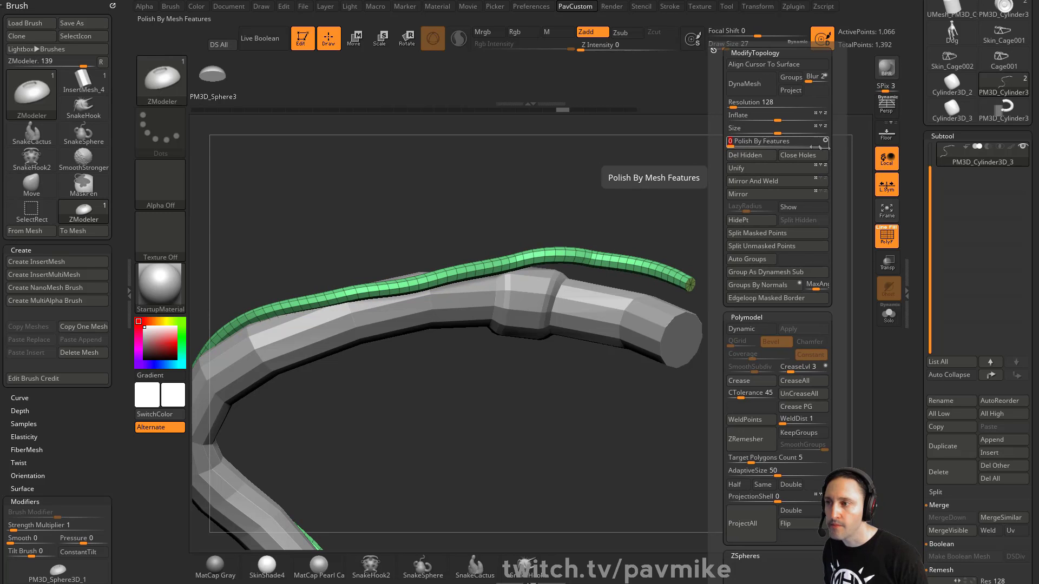
drag(652, 165, 639, 209)
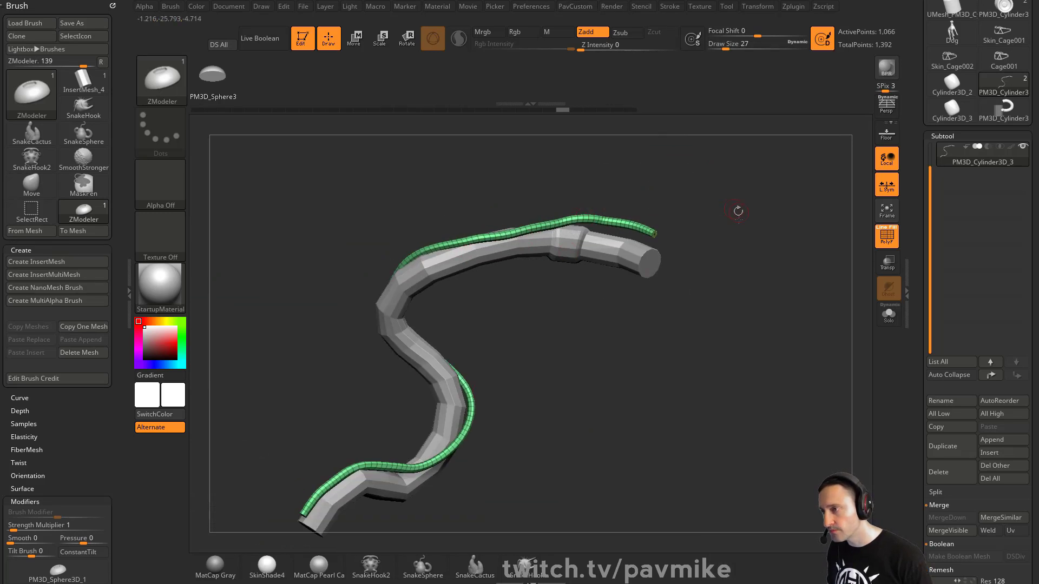
drag(738, 211, 727, 287)
alt+drag(717, 202, 719, 227)
key(grave)
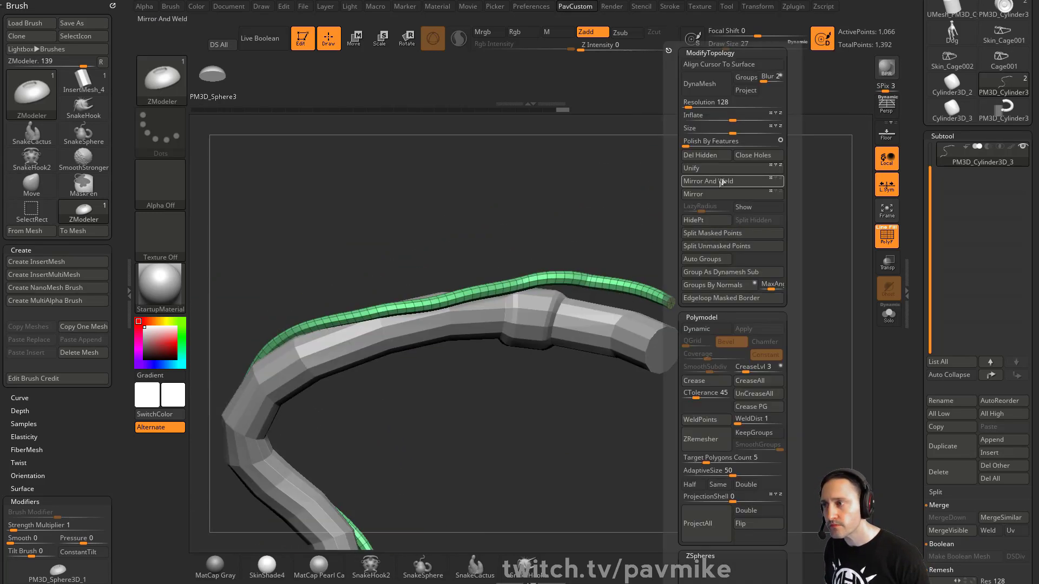
click(693, 142)
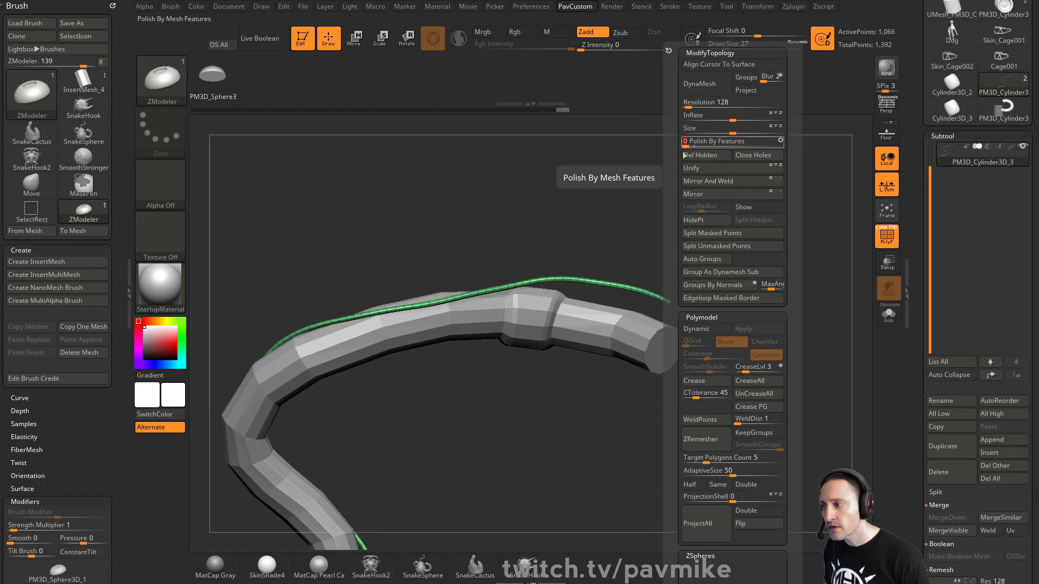
key(ctrl+z)
key(grave)
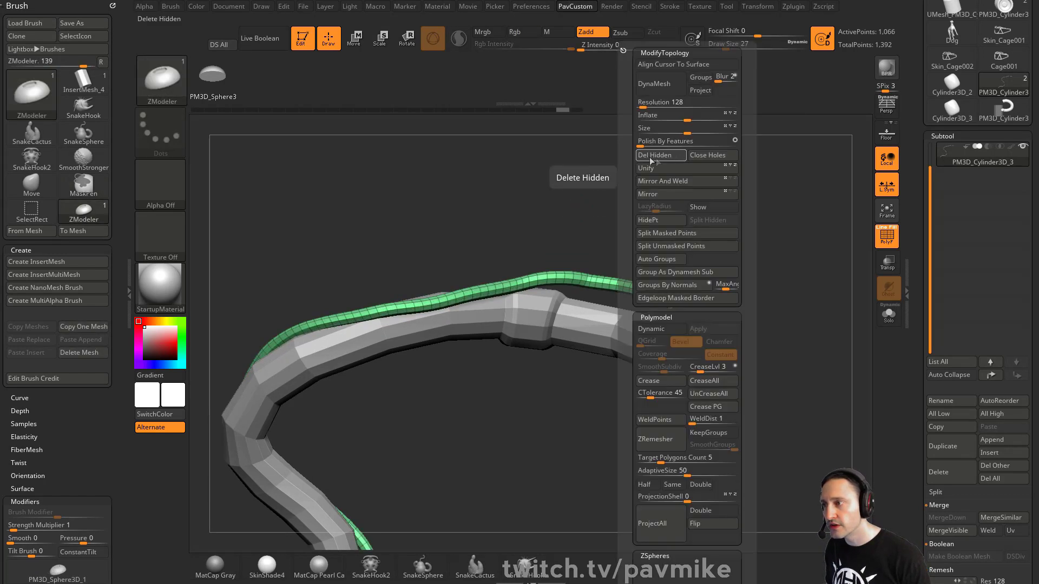
click(639, 141)
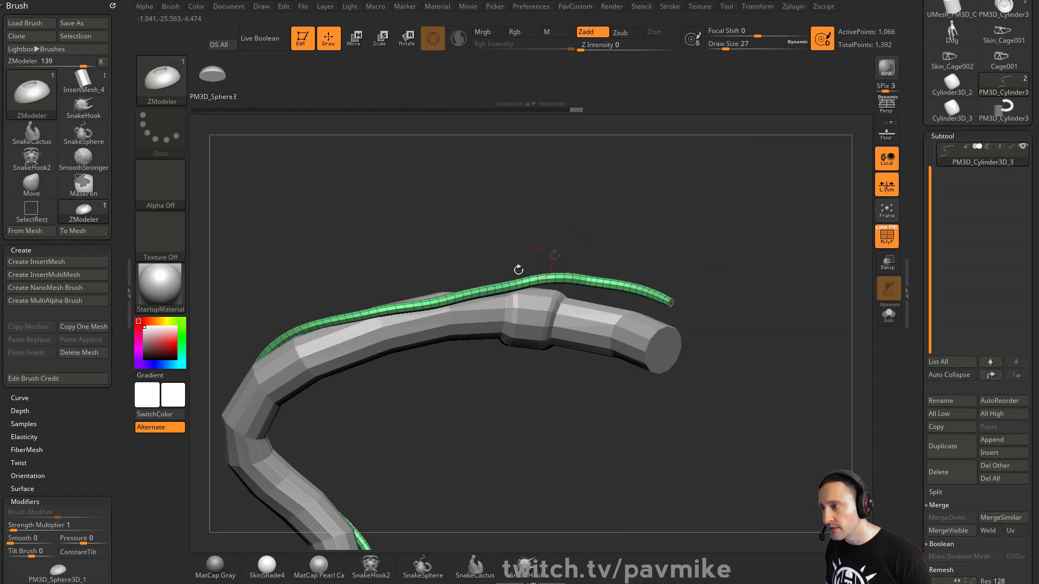
drag(741, 241, 664, 297)
right_click(636, 314)
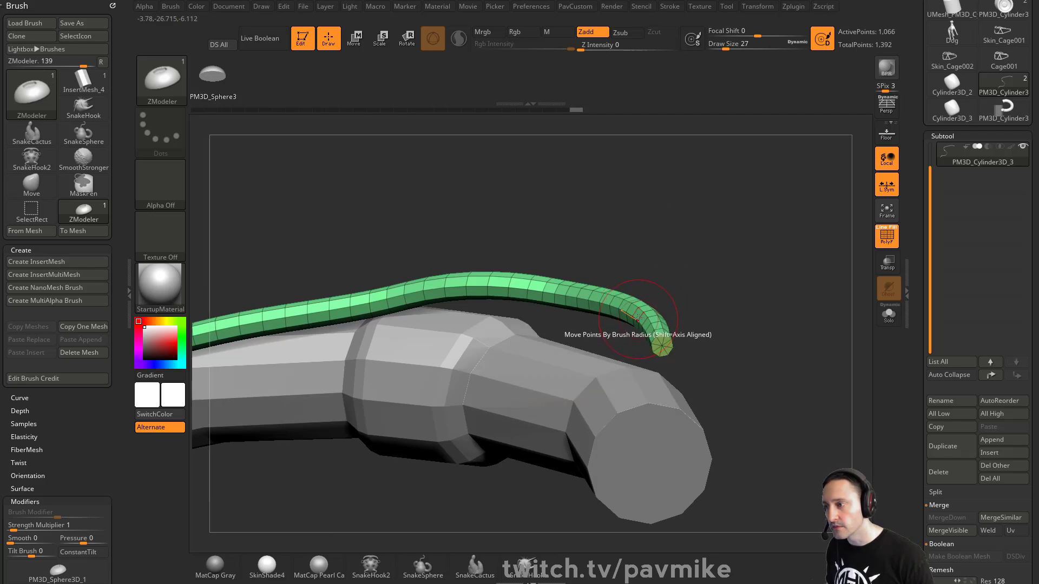
right_click(637, 315)
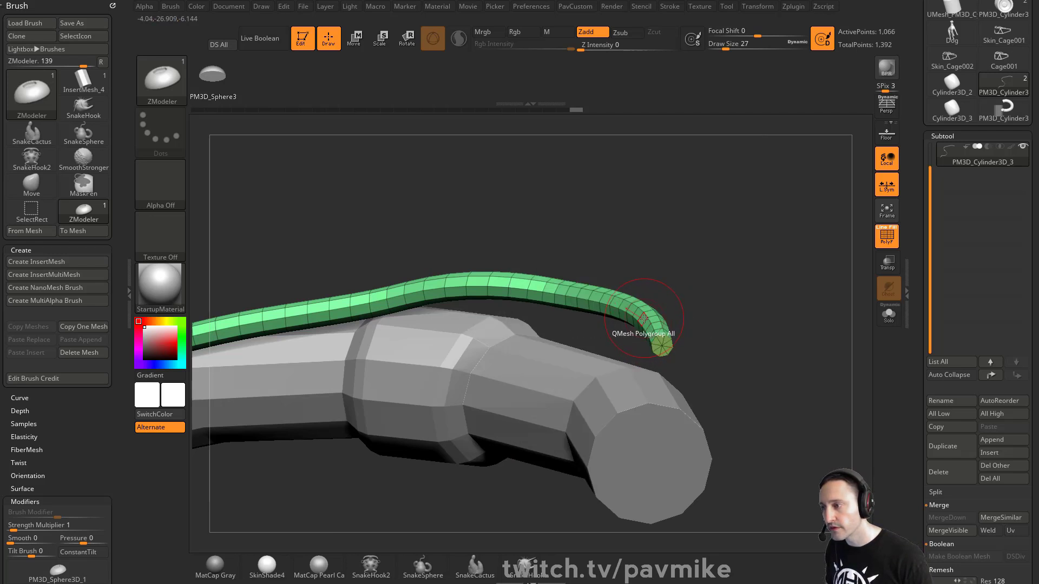
mouse_move(620, 211)
mouse_down()
mouse_move(742, 232)
mouse_move(787, 339)
mouse_up()
mouse_move(787, 339)
alt+mouse_down()
mouse_move(790, 203)
mouse_move(770, 305)
mouse_move(750, 295)
mouse_move(774, 295)
alt+mouse_up()
key(s)
click(723, 290)
alt+click(667, 173)
key(grave)
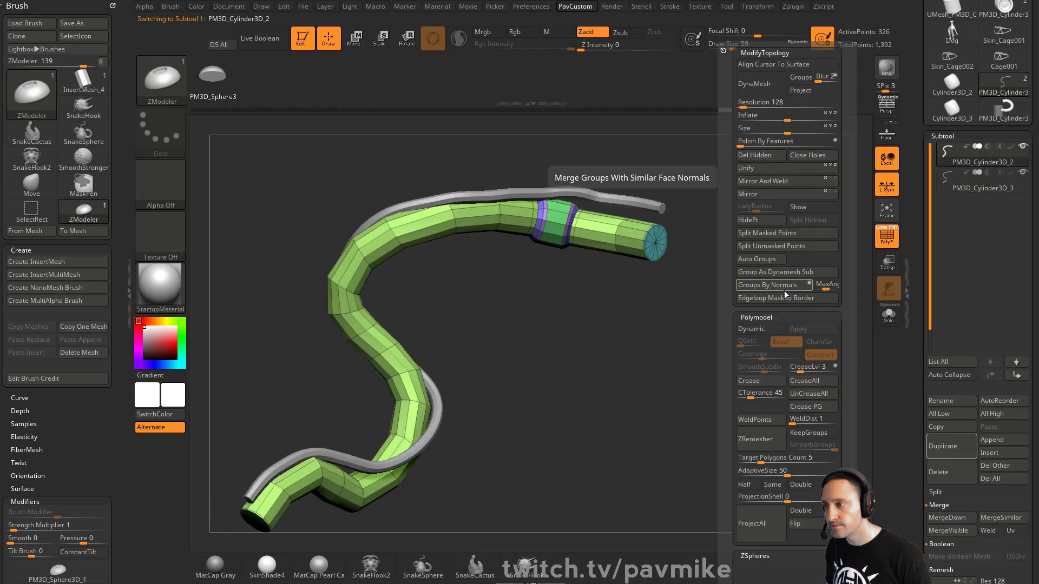
key(ctrl+d)
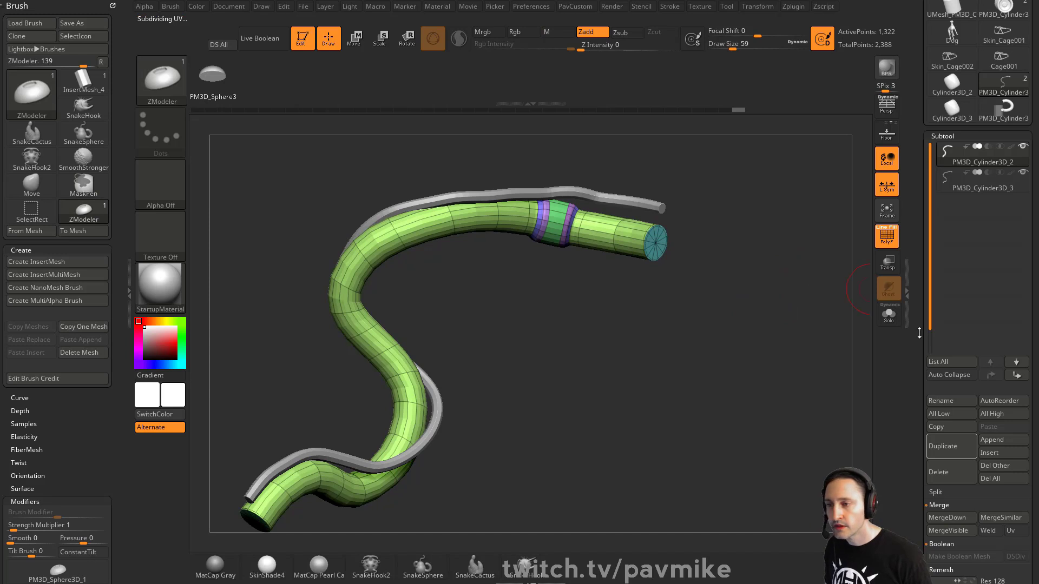
drag(919, 333, 914, 216)
click(947, 197)
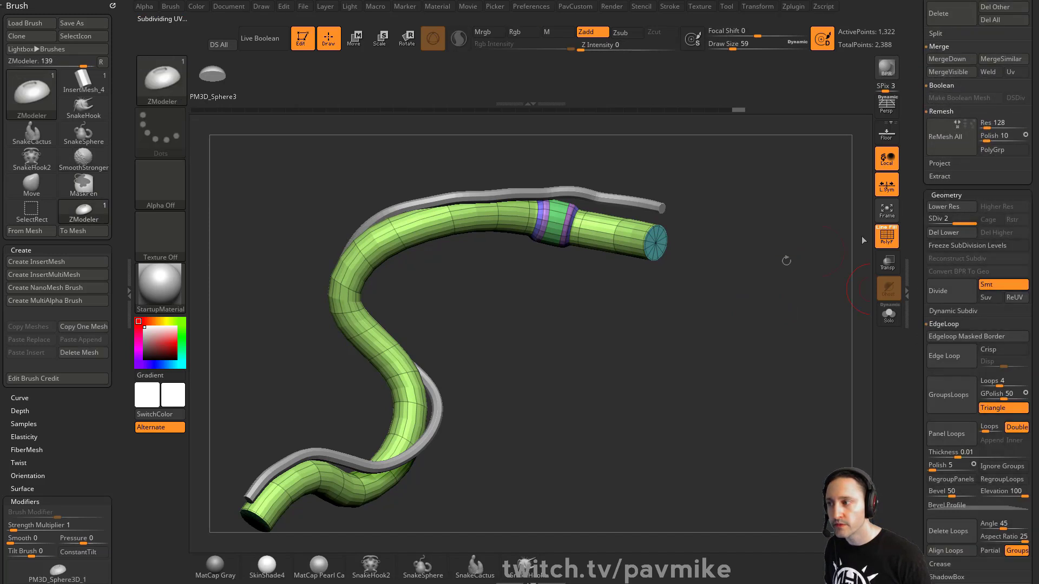
drag(863, 240, 829, 290)
drag(918, 270, 913, 458)
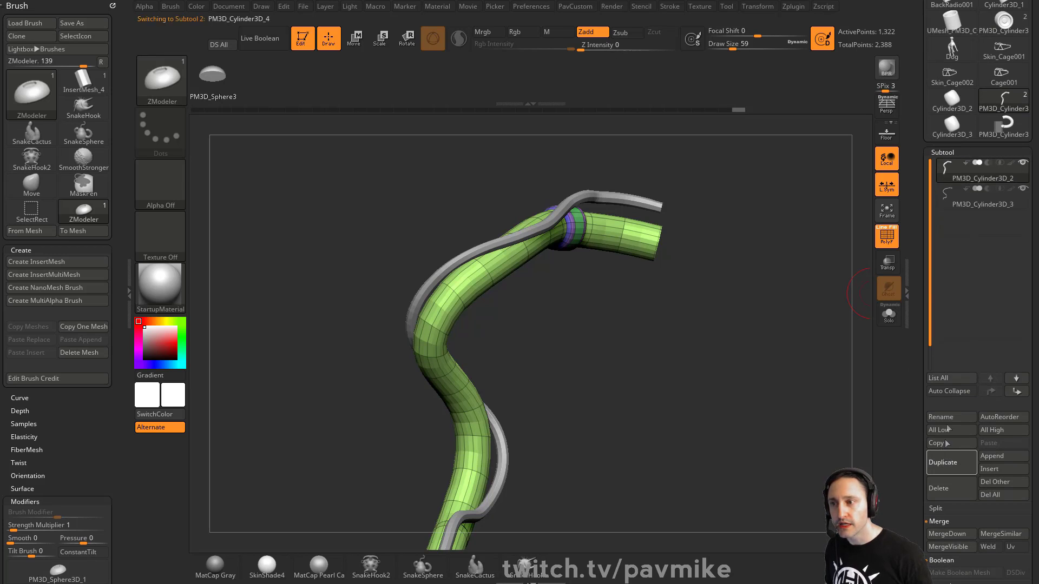
drag(912, 406, 916, 279)
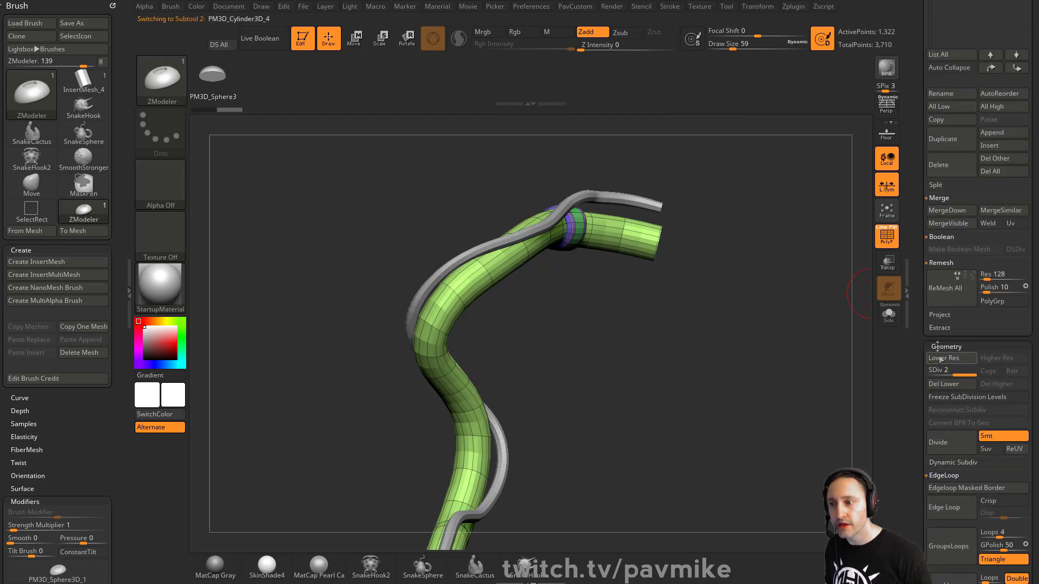
click(955, 385)
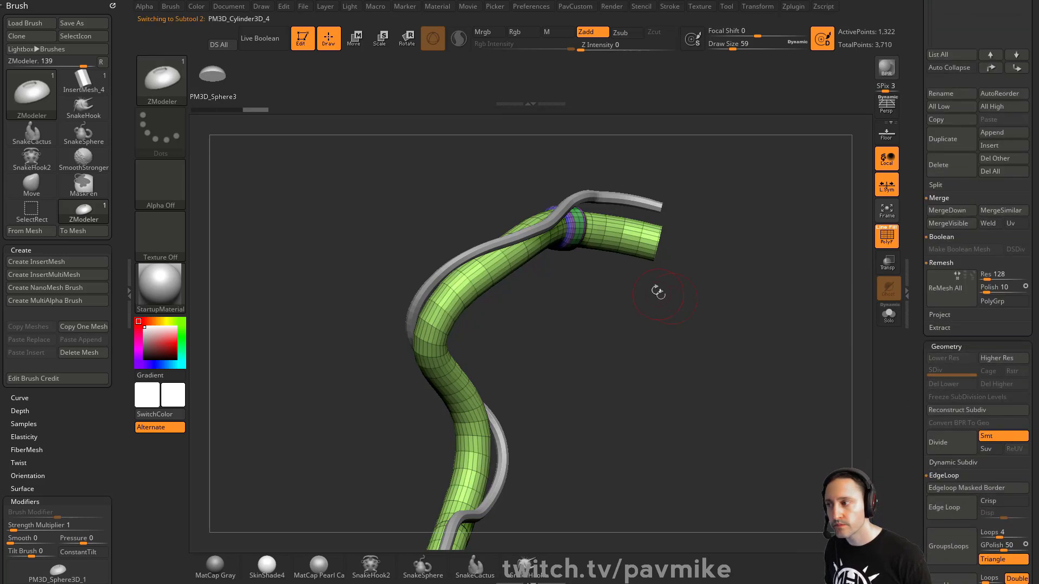
drag(924, 295, 919, 368)
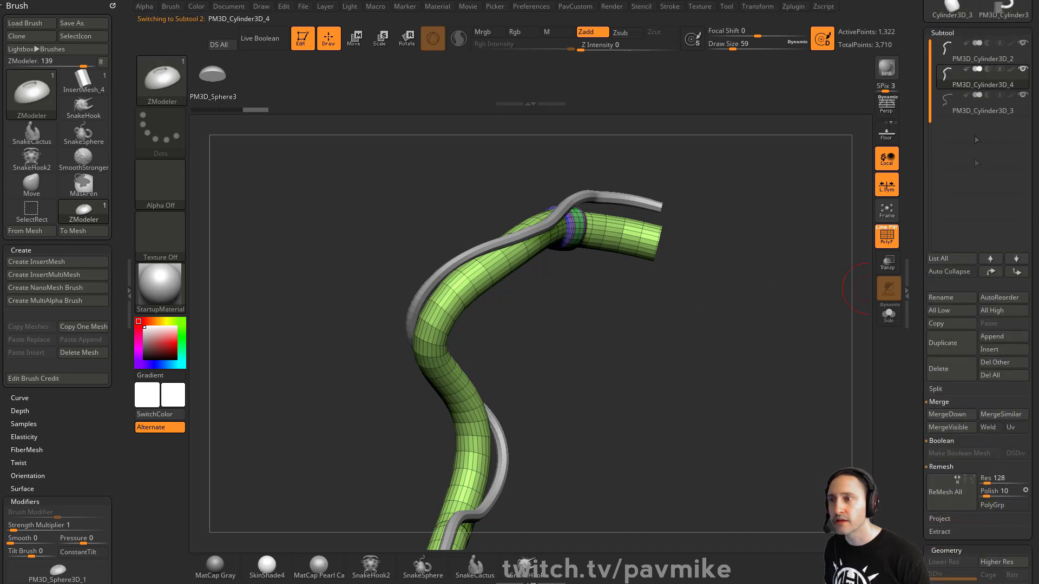
click(967, 59)
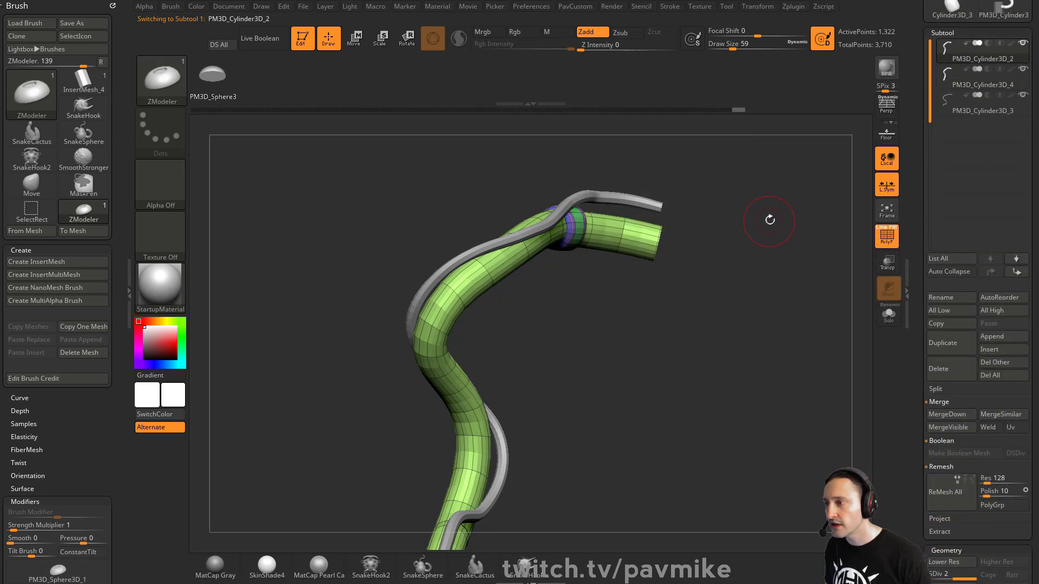
key(ctrl)
key(ctrl+z)
key(1)
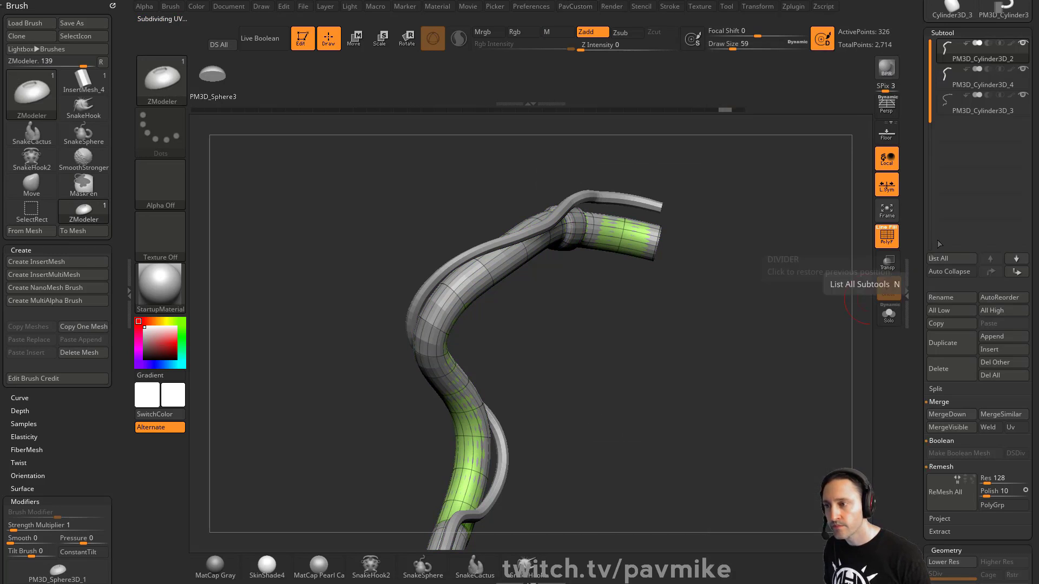
click(888, 315)
click(892, 323)
drag(768, 326, 787, 328)
key(s)
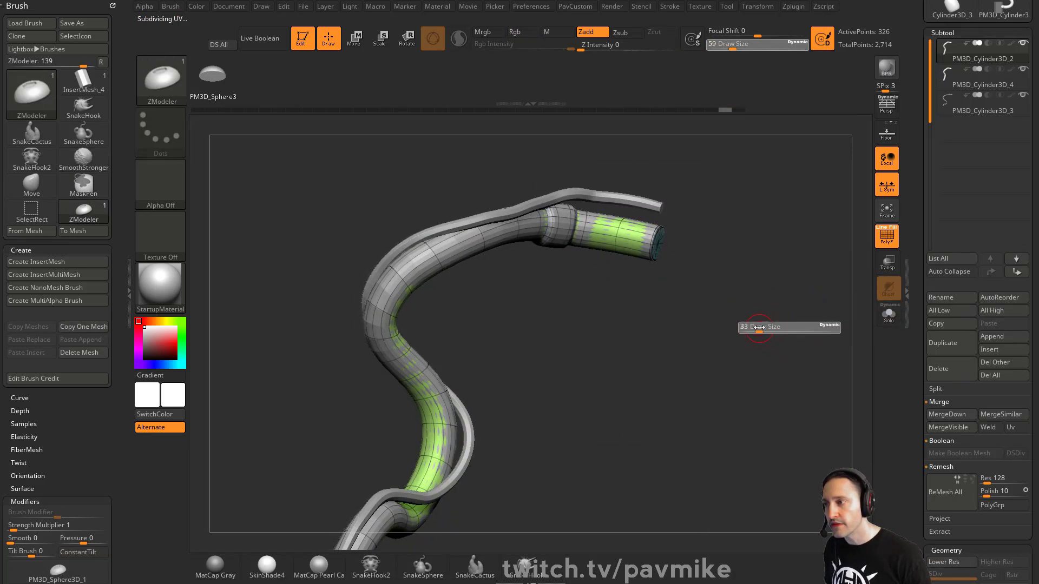
click(759, 327)
click(973, 87)
alt+drag(469, 288, 583, 320)
drag(582, 320, 578, 283)
drag(551, 249, 650, 323)
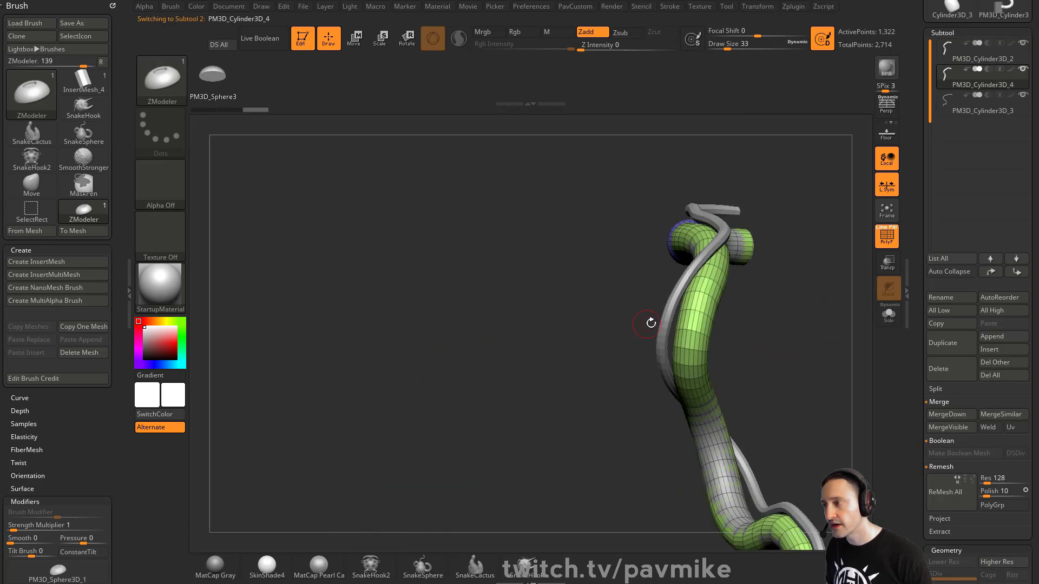
alt+drag(802, 323, 588, 237)
drag(698, 257, 851, 226)
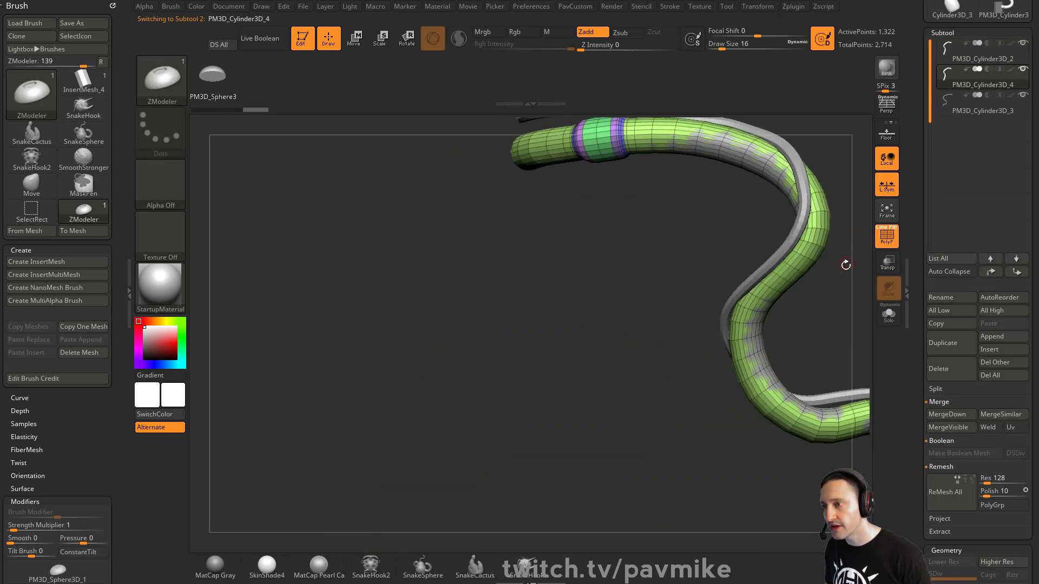
alt+drag(846, 265, 681, 316)
key(ctrl+d)
drag(918, 438, 919, 263)
click(945, 414)
drag(793, 285, 779, 310)
drag(779, 310, 695, 379)
alt+drag(649, 449, 784, 206)
alt+drag(692, 233, 281, 279)
drag(579, 280, 687, 276)
alt+drag(615, 270, 473, 265)
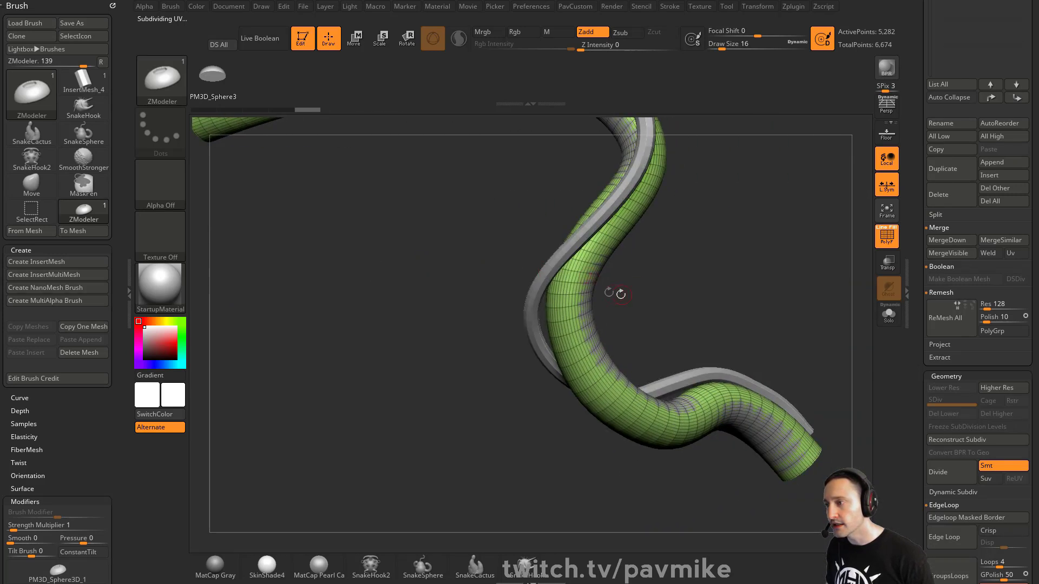
drag(545, 248, 742, 264)
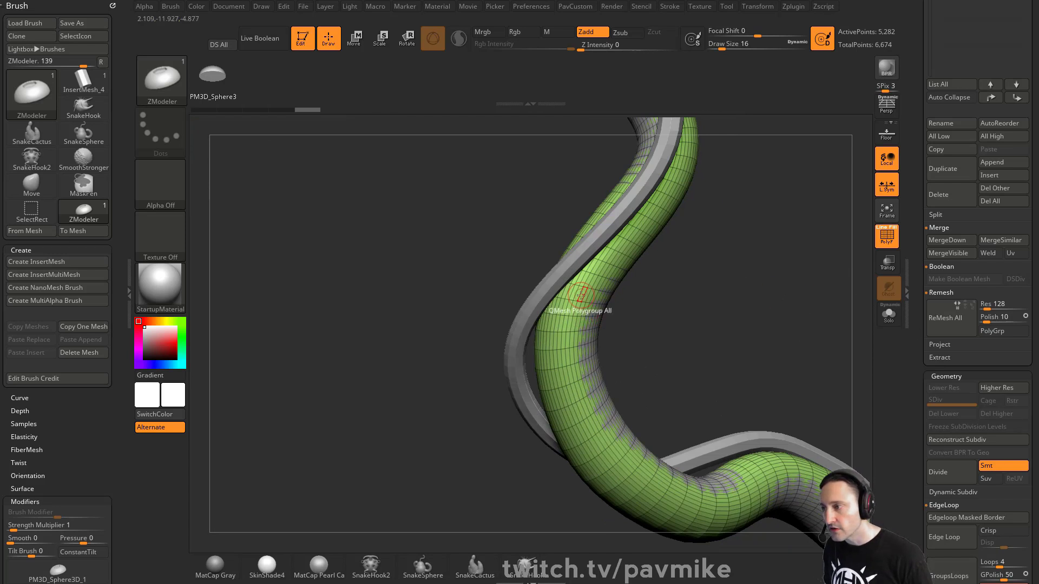
key(space)
click(563, 364)
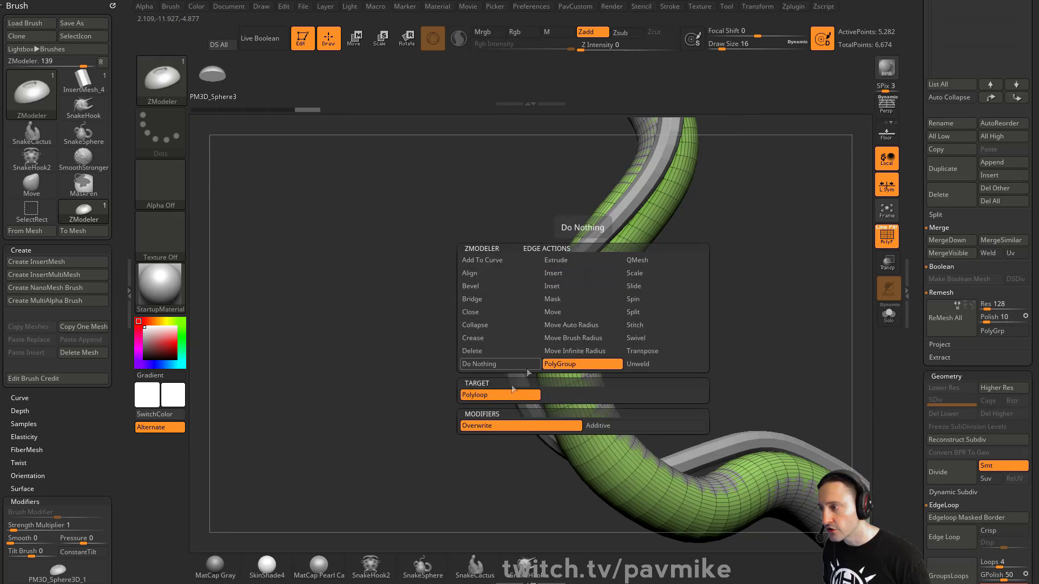
mouse_move(668, 296)
alt+mouse_down()
mouse_move(689, 343)
mouse_move(684, 331)
alt+mouse_up()
ctrl+shift+click(597, 287)
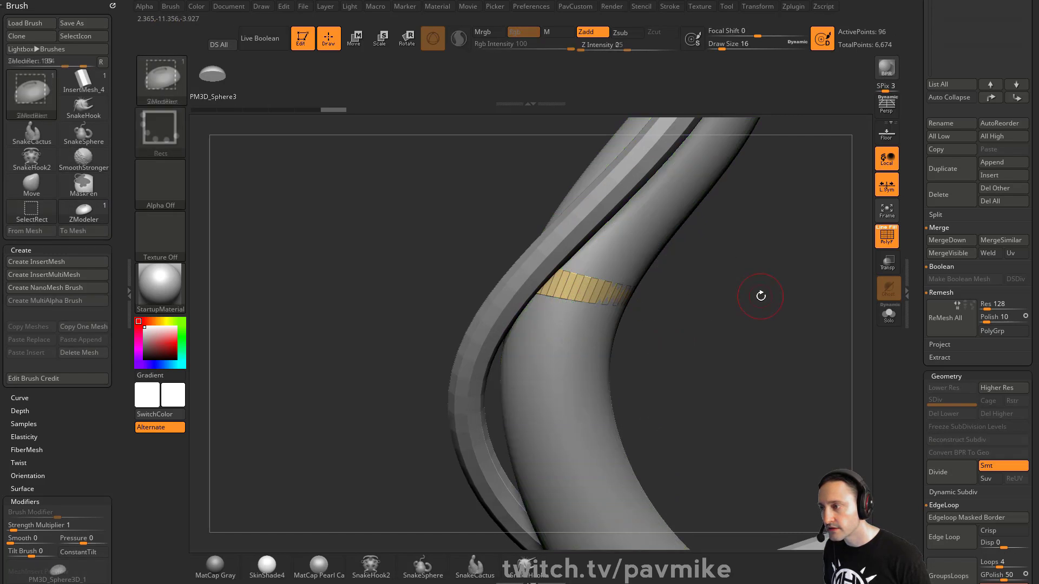
key(4)
click(741, 158)
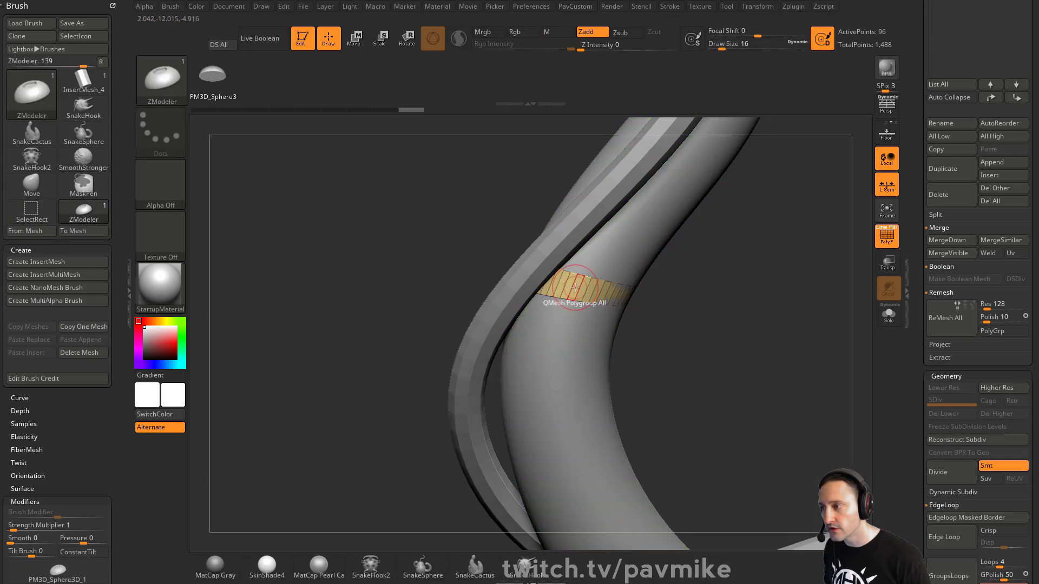
key(space)
drag(704, 280, 620, 300)
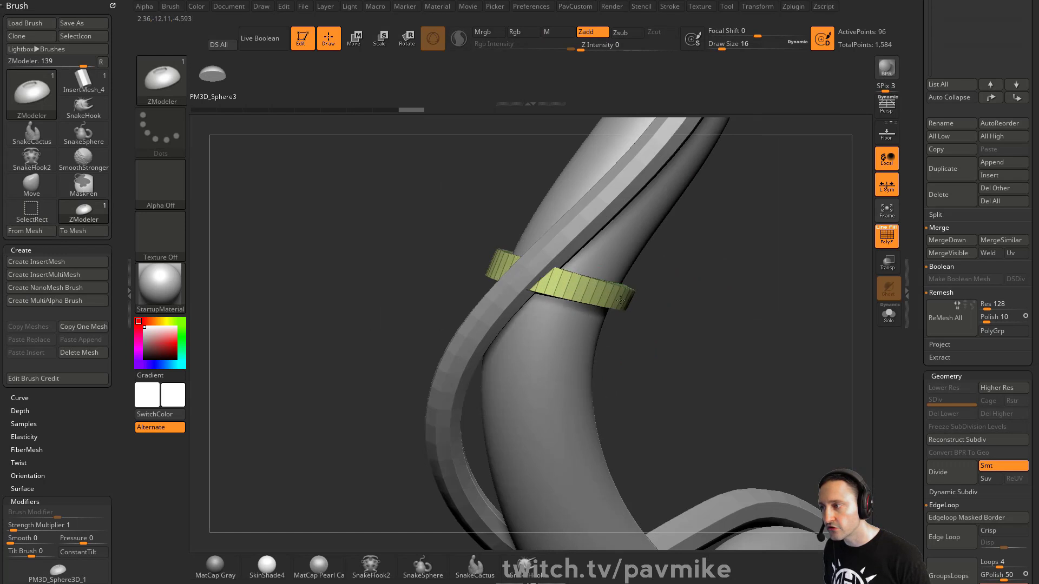
drag(727, 293, 804, 306)
key(ctrl+z)
key(3)
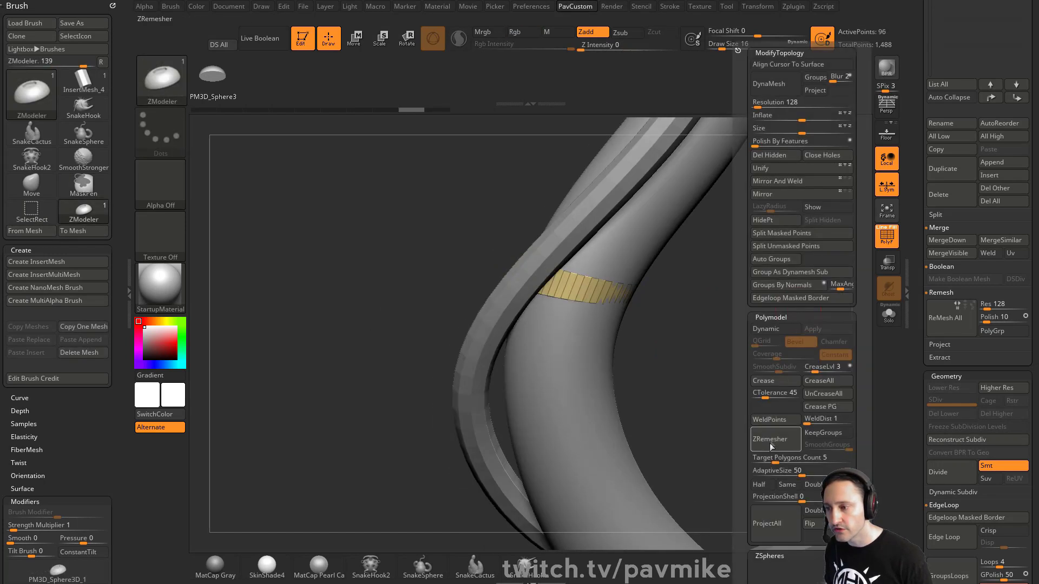
drag(776, 472, 752, 473)
click(759, 485)
click(786, 446)
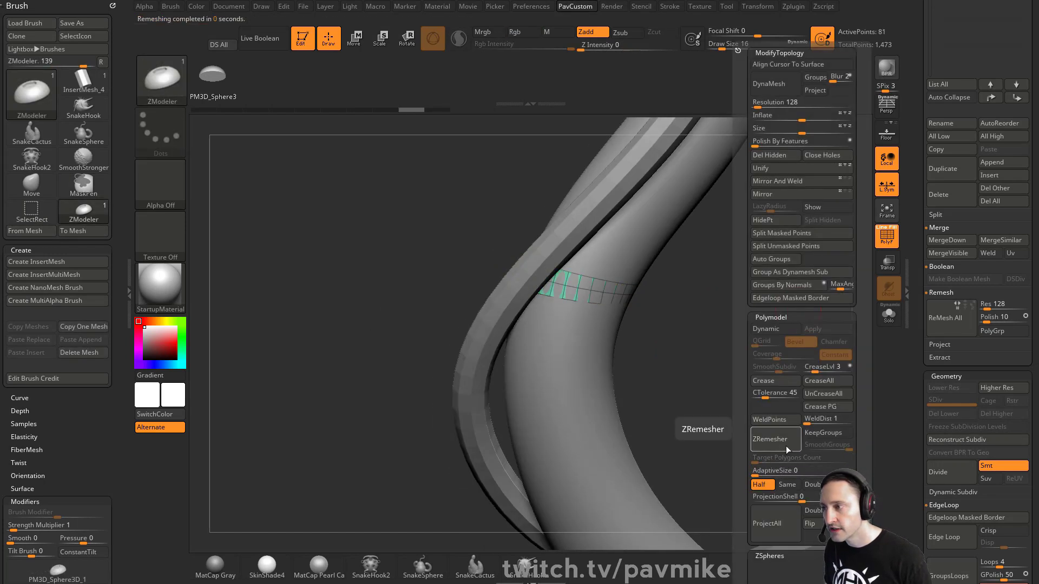
mouse_move(585, 283)
mouse_down()
mouse_move(764, 321)
mouse_move(678, 316)
mouse_up()
key(b)
key(m)
key(v)
mouse_move(611, 321)
mouse_down()
mouse_move(648, 311)
mouse_move(754, 315)
mouse_up()
key(ctrl+z)
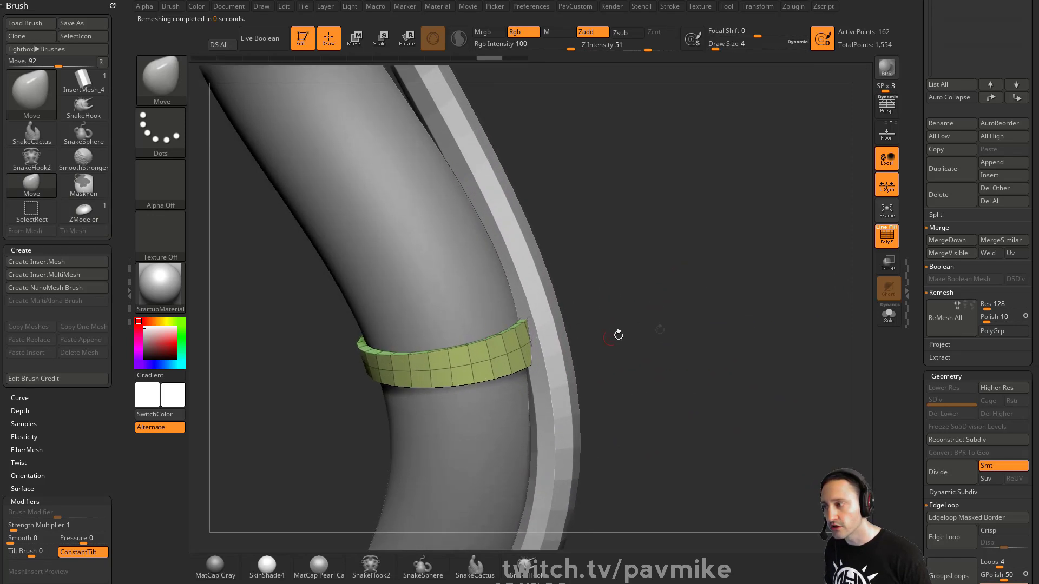
Inspect the ring alone in Solo, then turn on Transp so the tube becomes see-through.
click(892, 318)
mouse_move(676, 294)
mouse_down()
mouse_move(654, 318)
mouse_move(673, 295)
mouse_up()
click(889, 315)
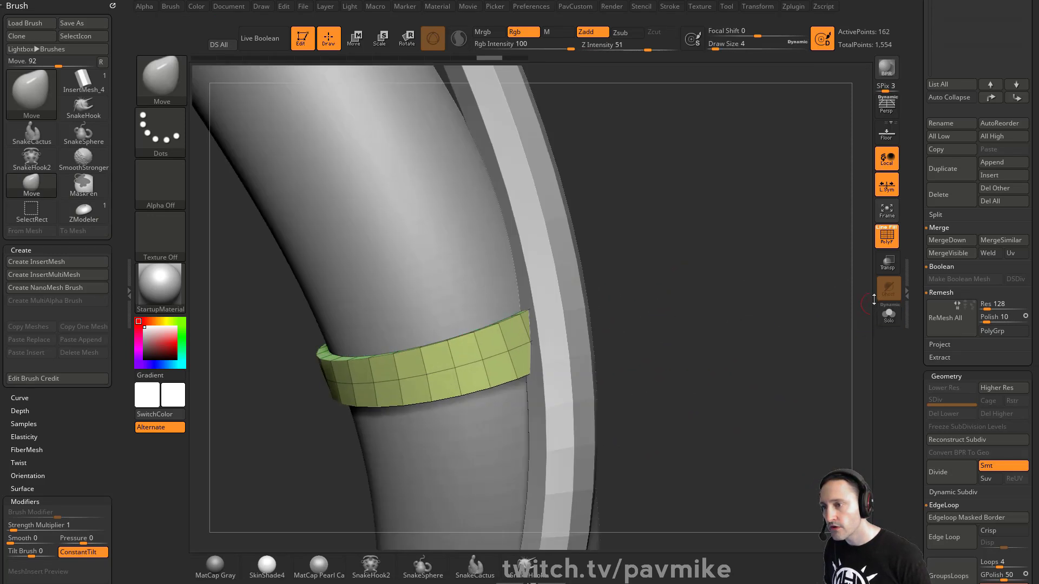
click(887, 264)
mouse_move(808, 296)
mouse_down()
mouse_move(772, 304)
mouse_move(787, 267)
mouse_move(696, 268)
mouse_move(696, 248)
mouse_move(640, 272)
mouse_move(661, 273)
mouse_move(625, 294)
mouse_up()
Select the green strip subtool and enlarge the brush size.
key(s)
alt+click(554, 290)
key(s)
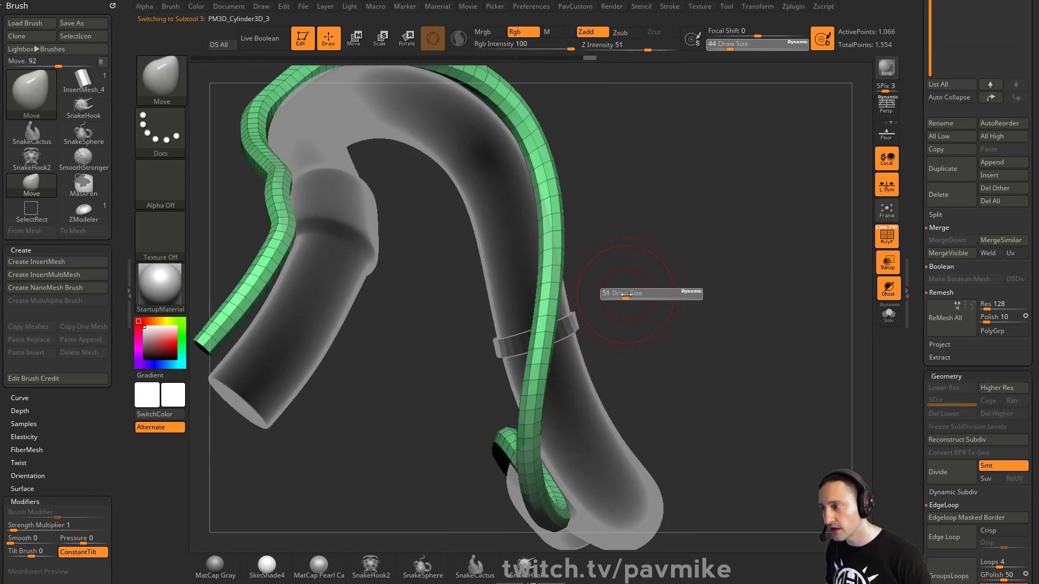
key(s)
drag(551, 307, 561, 303)
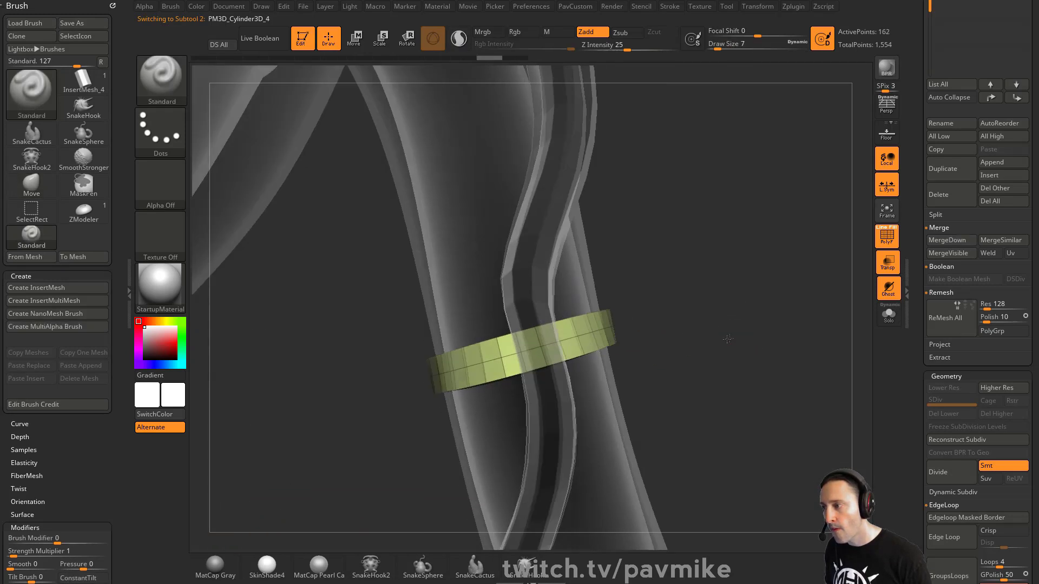
mouse_move(728, 339)
mouse_down()
mouse_move(642, 306)
mouse_move(684, 340)
mouse_move(664, 336)
mouse_move(689, 327)
mouse_move(784, 339)
mouse_move(702, 343)
mouse_up()
Switch to the ZModeler brush, review its polygon actions, then select the ring band subtool.
key(b)
key(z)
key(m)
alt+click(616, 231)
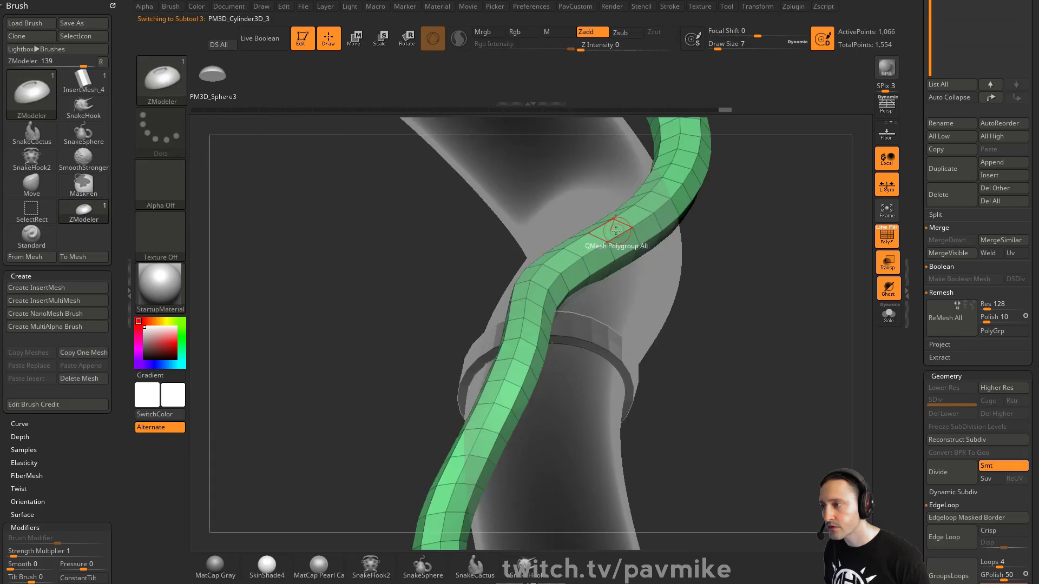
key(space)
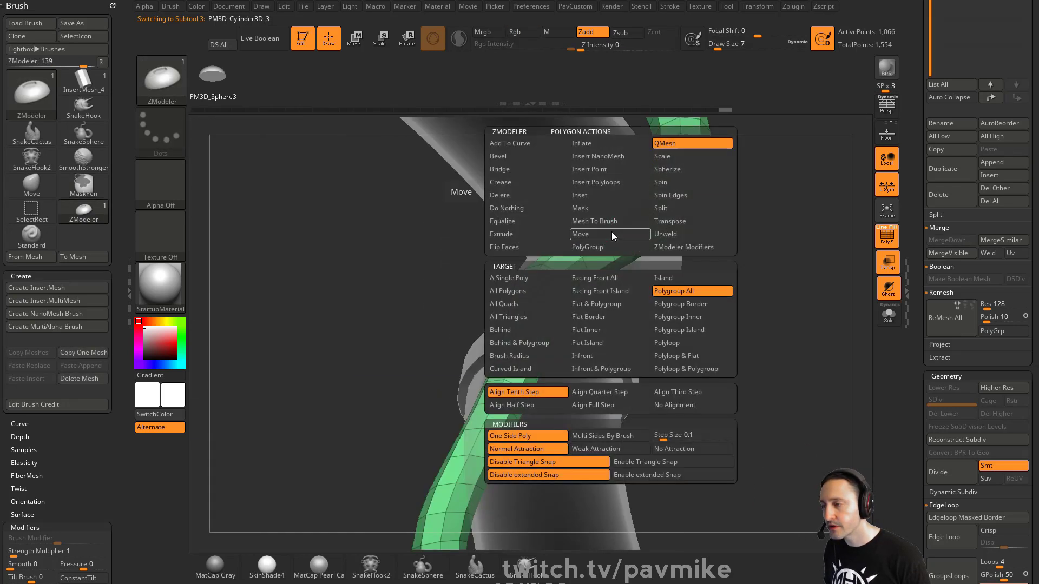
key(shift)
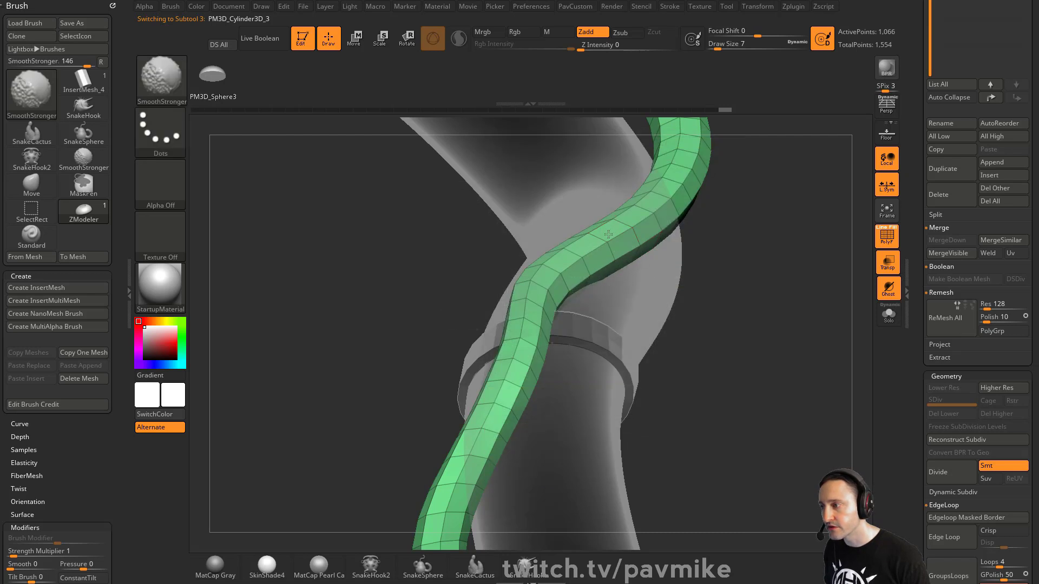
mouse_move(772, 270)
mouse_down()
mouse_move(797, 272)
mouse_move(714, 292)
mouse_up()
alt+click(630, 318)
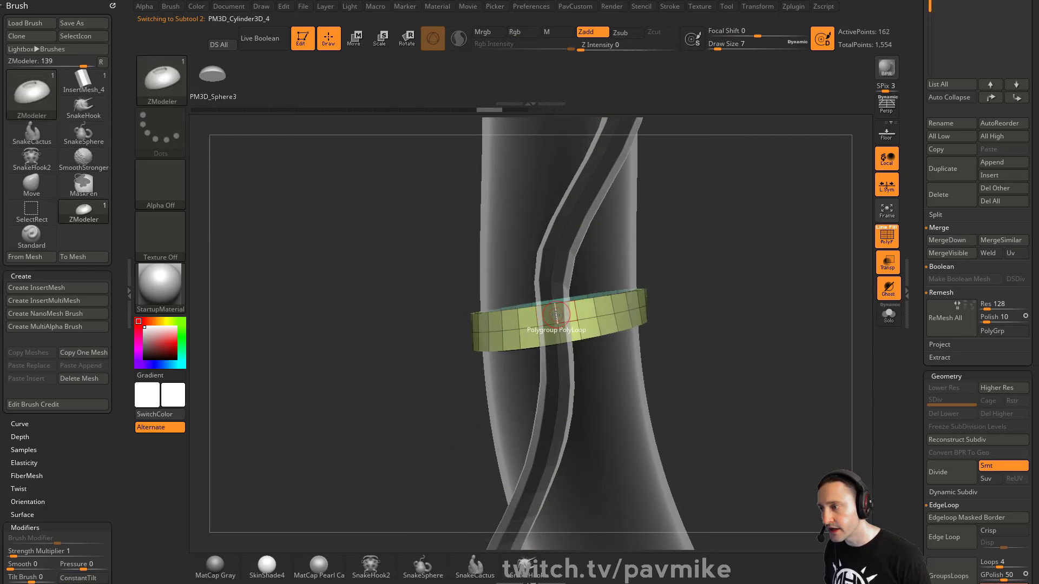
Insert multiple edge loops on the ring band and isolate it with Solo.
key(space)
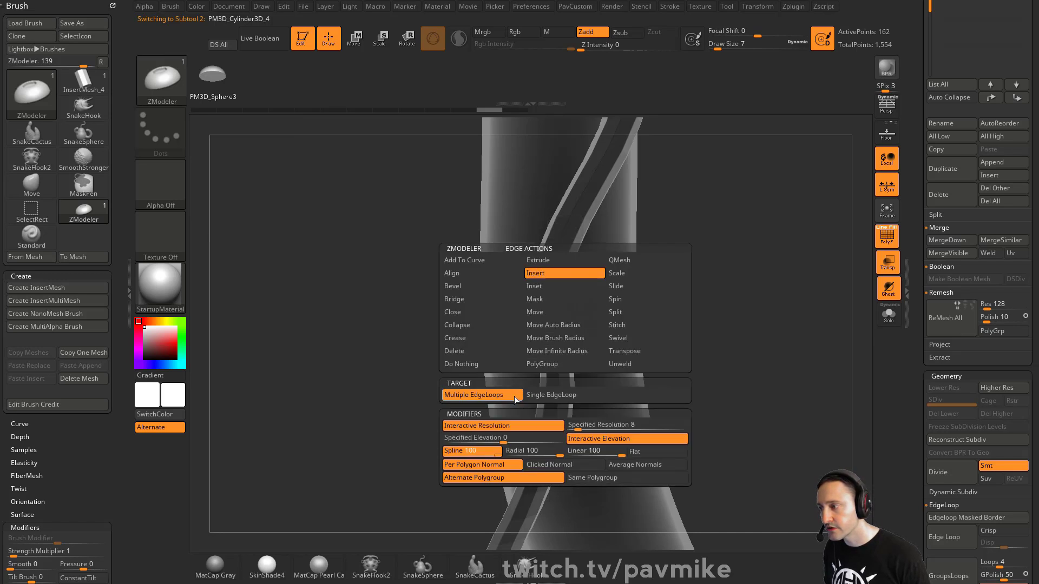
click(516, 399)
drag(762, 352, 716, 295)
click(888, 315)
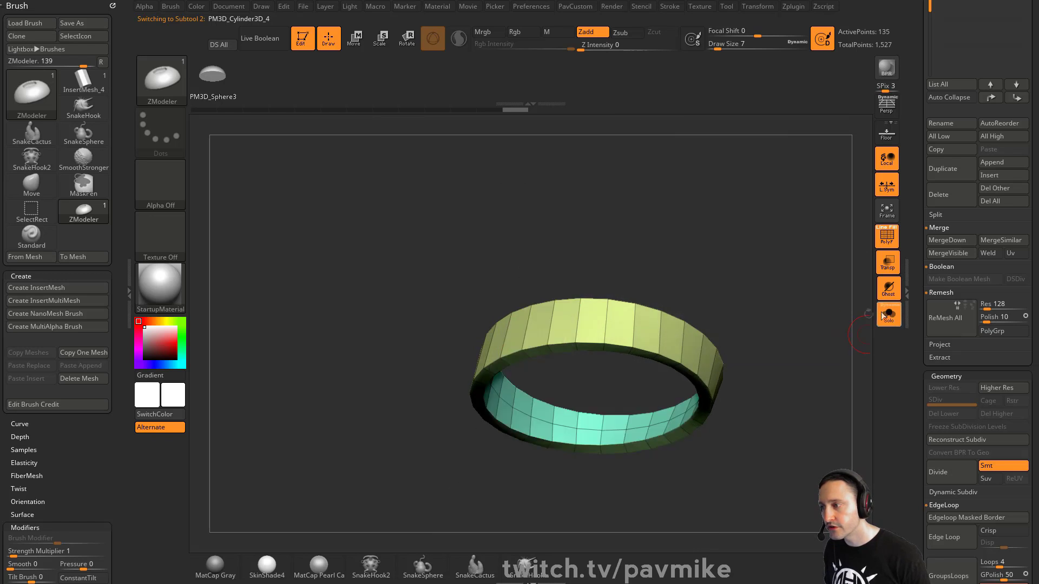
Bridge two ring faces with a Circle curve at fixed curvature and resolution into a rounded clasp.
key(space)
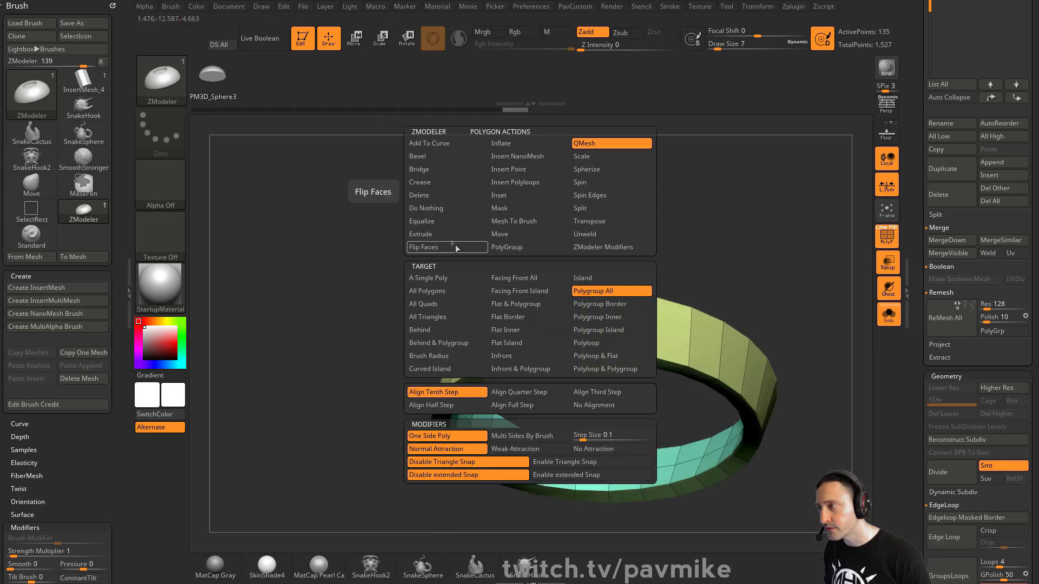
click(438, 170)
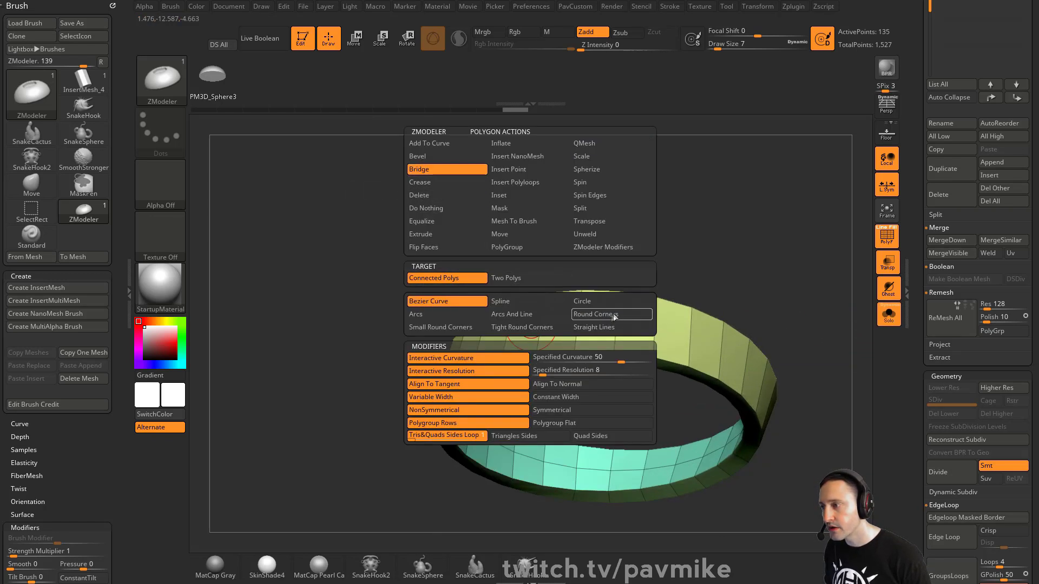
click(601, 301)
click(628, 358)
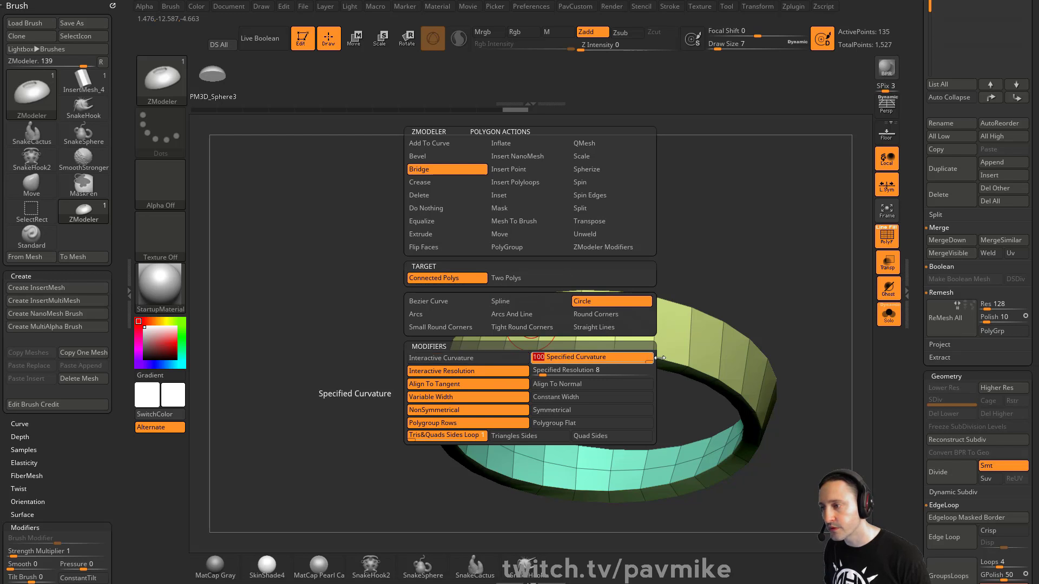
click(545, 373)
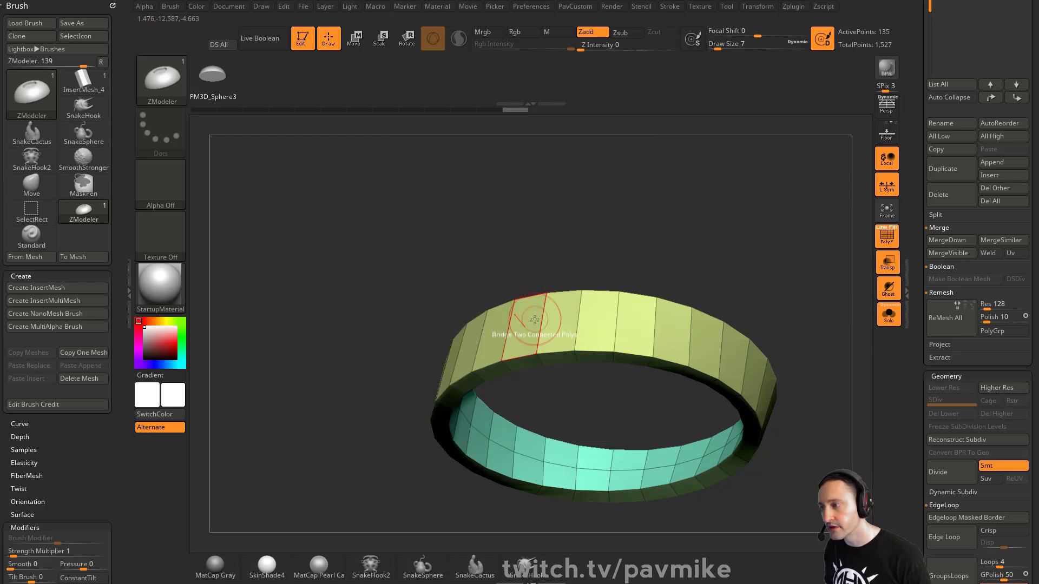
drag(636, 263, 698, 245)
Add an Edgeloop Masked Border around the clasp, show all subtools, and hide the wireframe.
key(3)
click(758, 299)
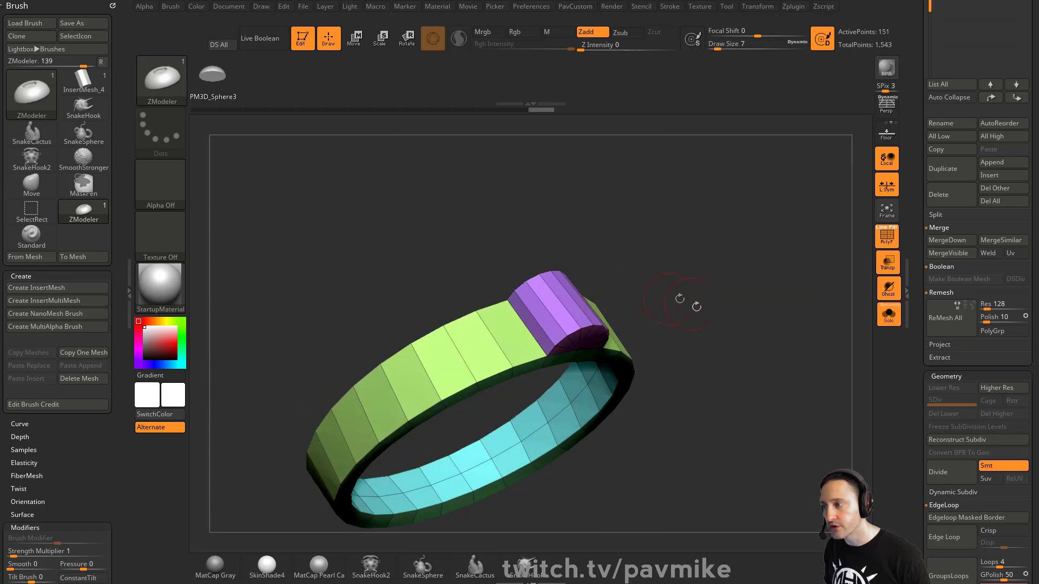
click(889, 314)
alt+drag(768, 303, 752, 260)
click(877, 242)
Preview the ring smoothly subdivided, isolated with its polygon wireframe visible.
key(3)
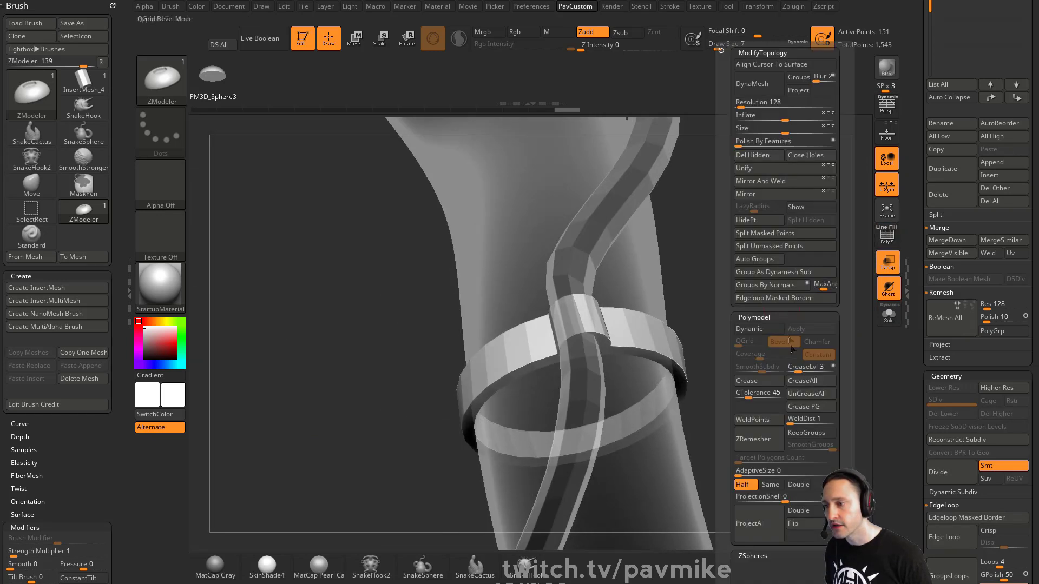
click(759, 329)
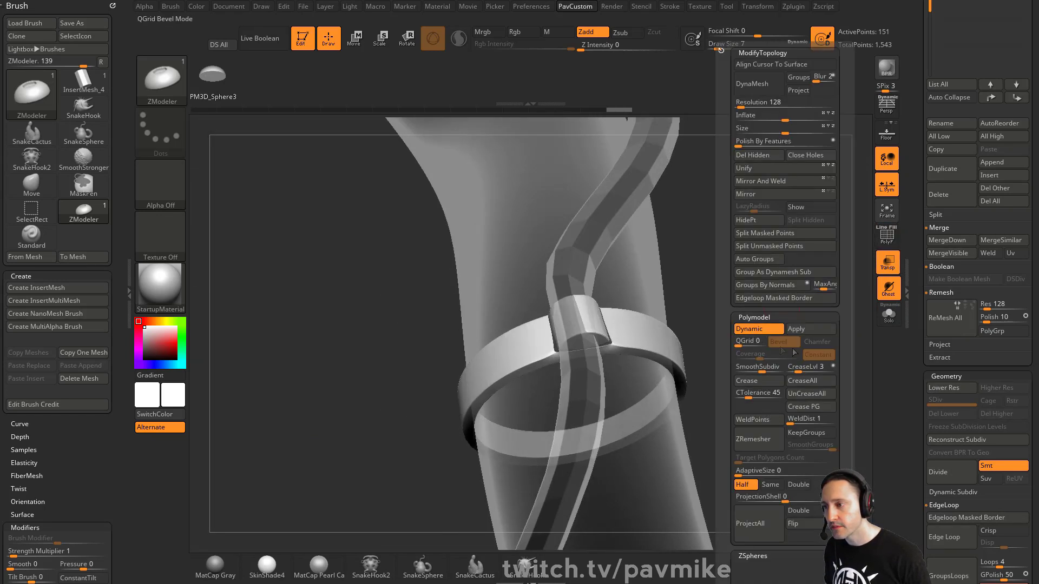
click(885, 314)
click(886, 239)
mouse_move(834, 255)
mouse_down()
mouse_move(781, 267)
mouse_move(805, 341)
mouse_move(754, 231)
mouse_move(772, 289)
mouse_up()
Turn off the preview, then apply Crease PG and WeldPoints to the ring band.
key(shift+d)
key(3)
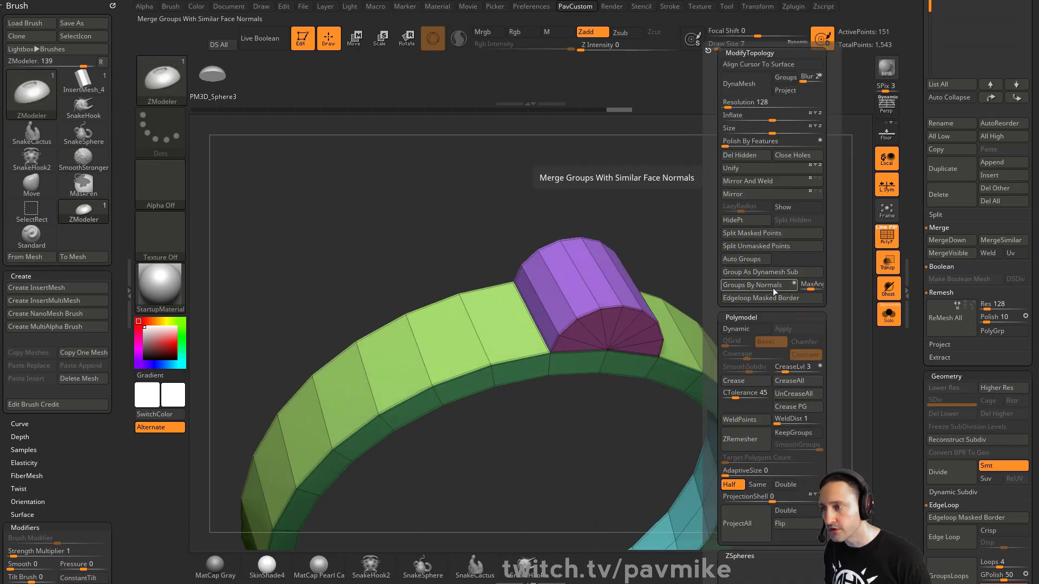
click(791, 407)
click(739, 420)
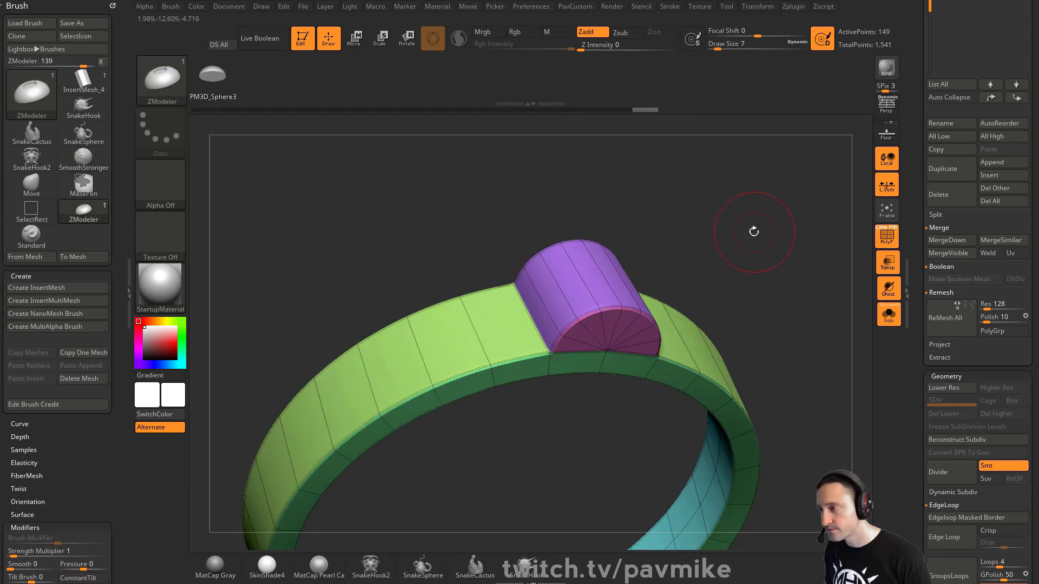
key(s)
mouse_move(769, 278)
mouse_down()
mouse_move(719, 264)
mouse_move(762, 284)
mouse_up()
key(s)
drag(765, 286, 837, 318)
Show all subtools, hide the wireframe, and divide the strip with Smt on.
click(888, 315)
mouse_move(763, 279)
mouse_down()
mouse_move(775, 303)
mouse_move(806, 297)
mouse_move(789, 214)
mouse_move(784, 226)
mouse_up()
click(886, 241)
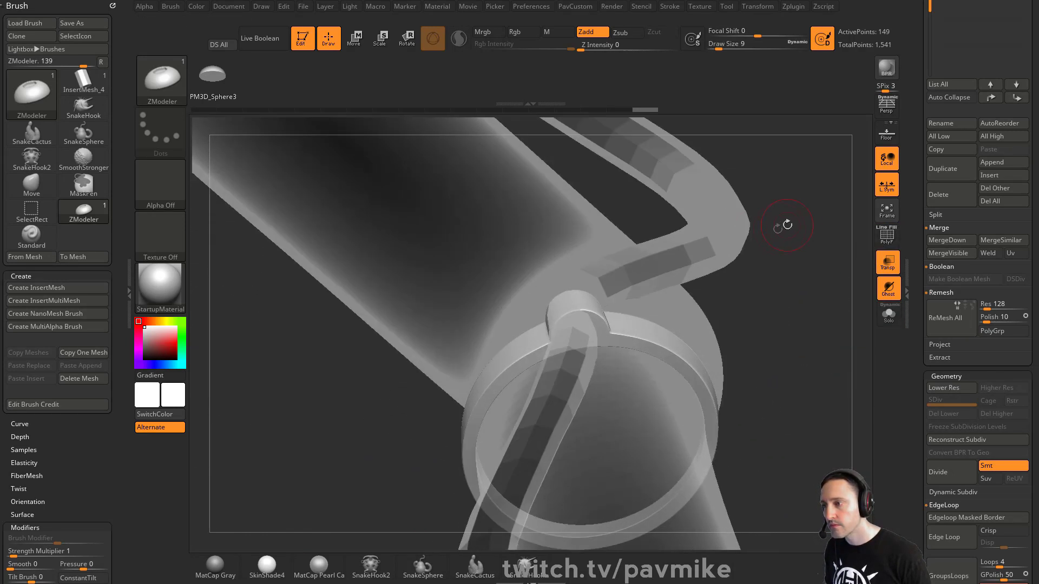
alt+click(728, 235)
key(ctrl+d)
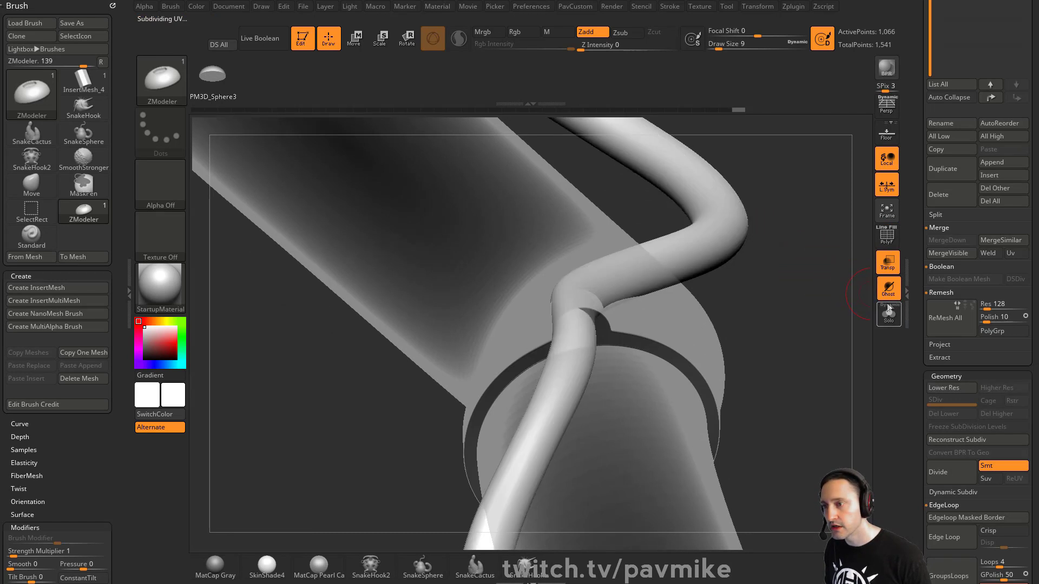
Make the tube opaque again and nudge the strip near the ring band with the Move brush.
click(887, 263)
mouse_move(853, 293)
alt+mouse_down()
mouse_move(807, 283)
mouse_move(676, 296)
alt+mouse_up()
key(s)
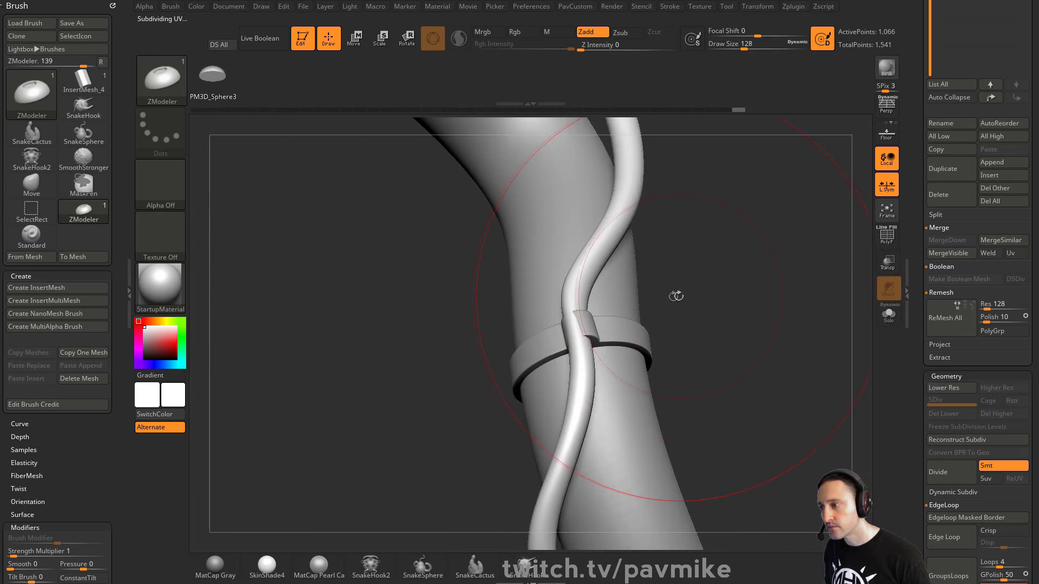
key(1)
key(s)
drag(626, 318, 585, 318)
drag(674, 265, 717, 266)
key(s)
alt+drag(732, 304, 660, 221)
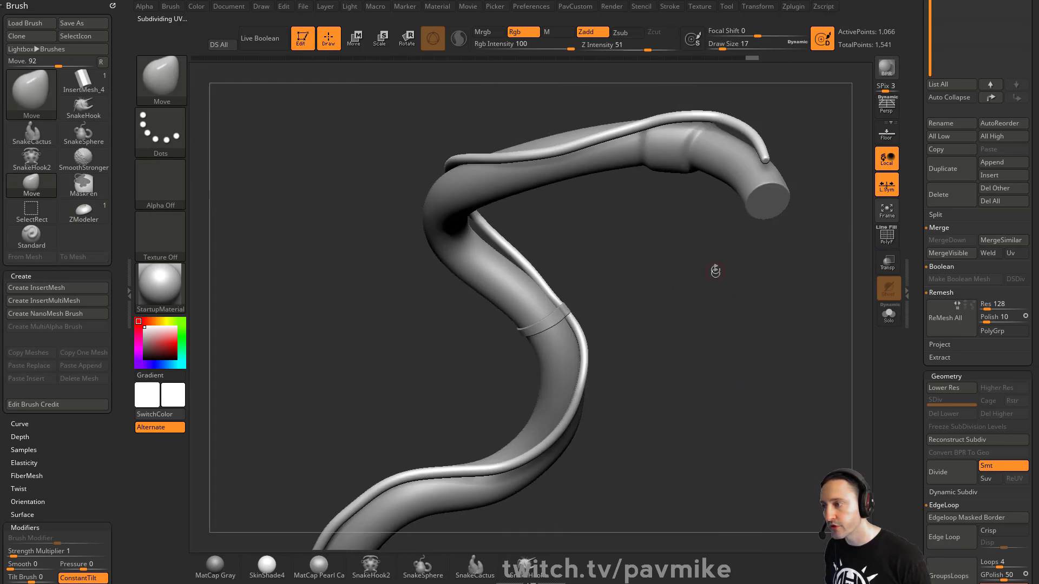